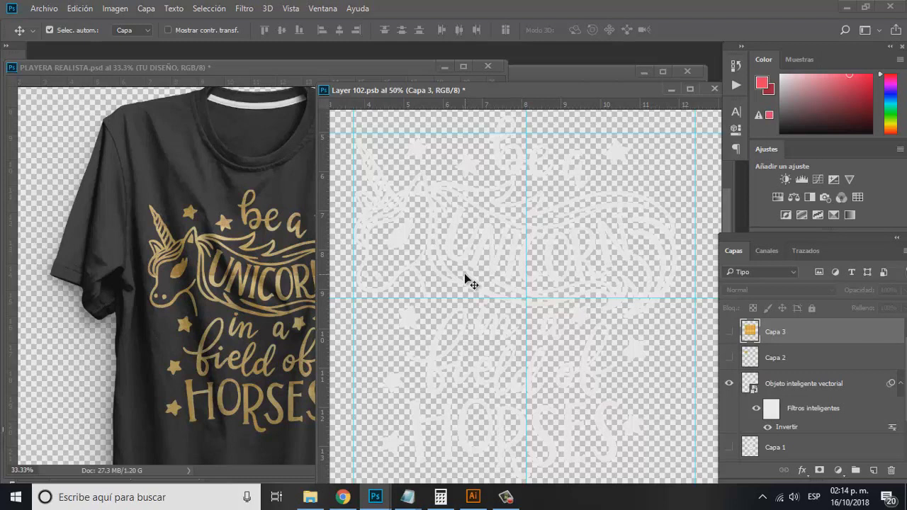
Make Capa 2 active, then bring the Layer 102 lettering file forward.
{"action": "left_click", "coordinate": [555, 273]}
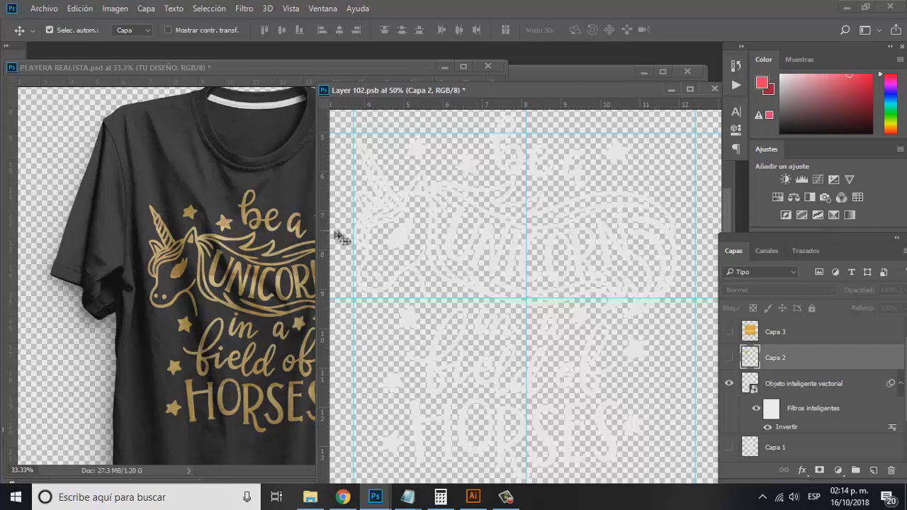
{"action": "left_click", "coordinate": [281, 246]}
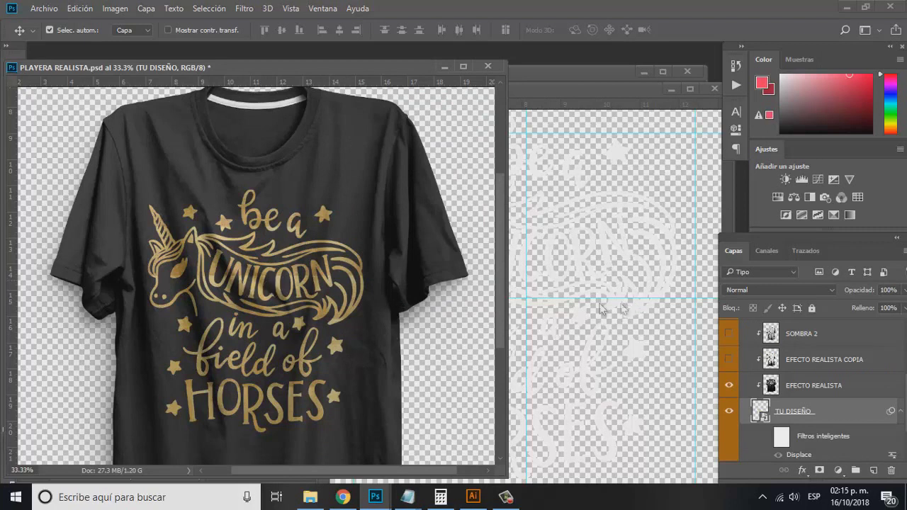
{"action": "left_click", "coordinate": [559, 303]}
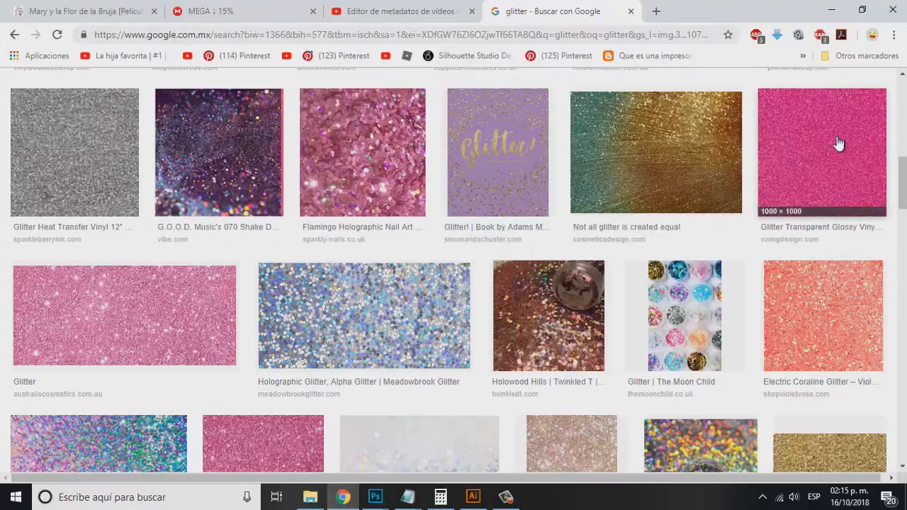
Copy the pink glitter image from the Google image results and return to Photoshop.
{"action": "left_click", "coordinate": [817, 199]}
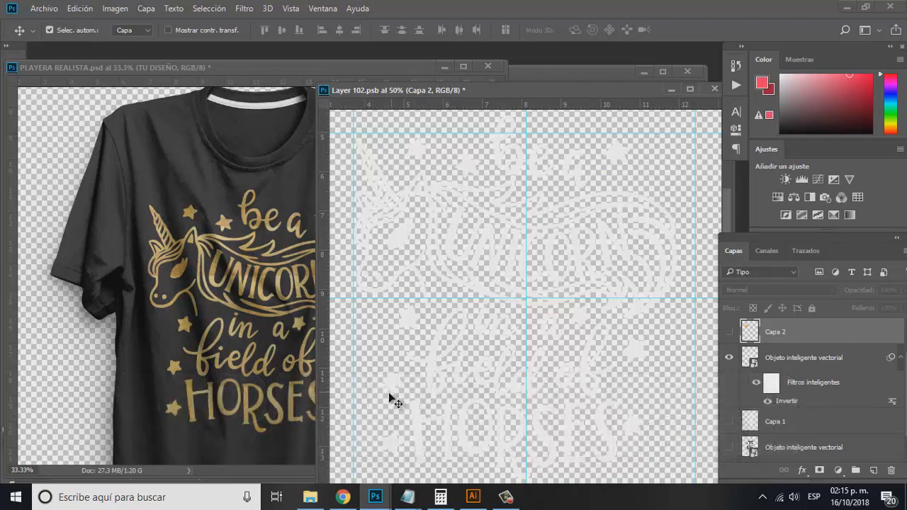
{"action": "mouse_move", "coordinate": [342, 497]}
{"action": "left_click", "coordinate": [369, 447]}
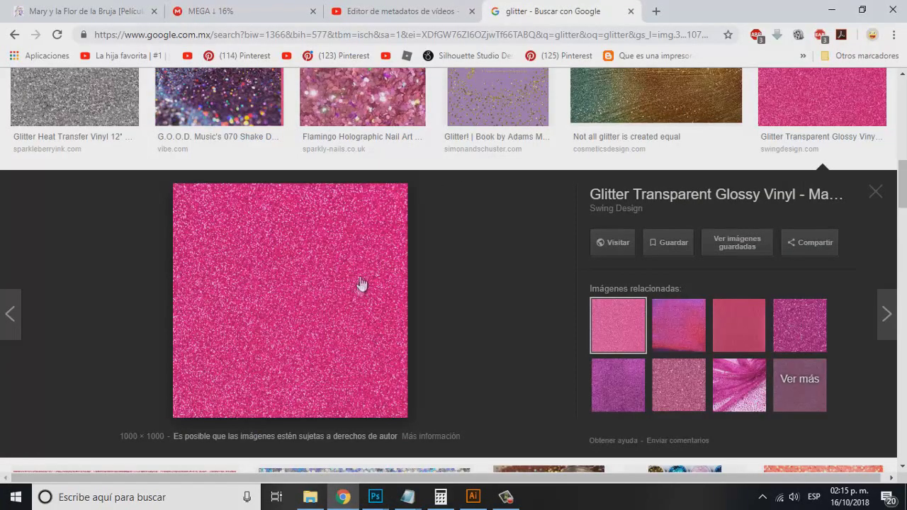
{"action": "left_click", "coordinate": [321, 282]}
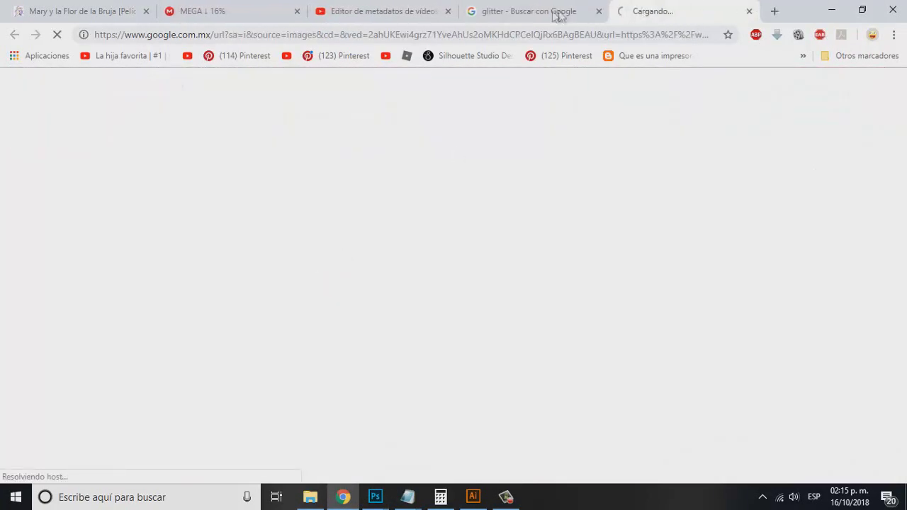
{"action": "left_click", "coordinate": [588, 11]}
{"action": "right_click", "coordinate": [298, 336]}
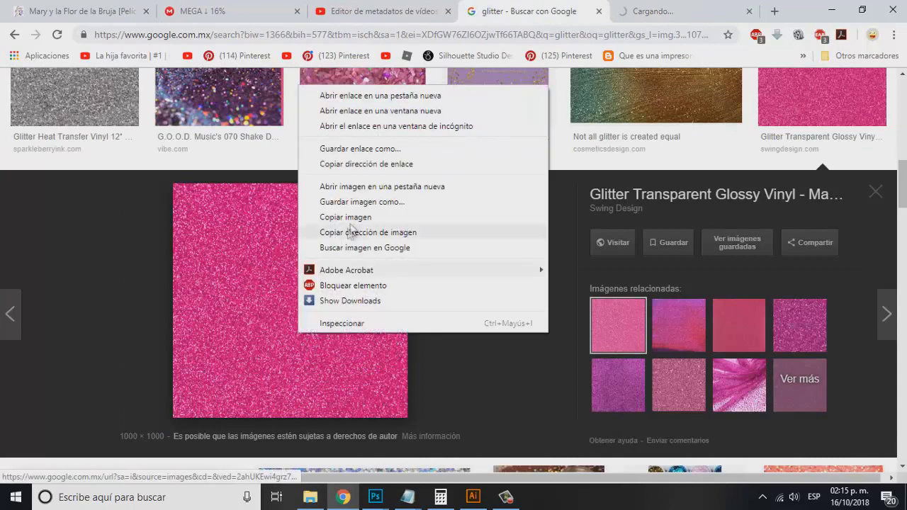
{"action": "left_click", "coordinate": [338, 210]}
{"action": "left_click", "coordinate": [376, 496]}
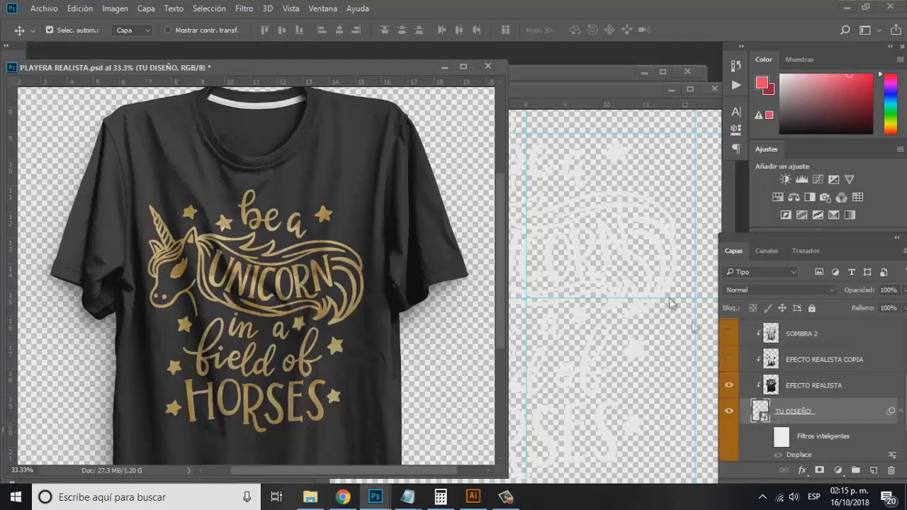
Activate the vector smart object layer in Layer 102, then pan around the Illustrator artboards.
{"action": "left_click", "coordinate": [607, 275]}
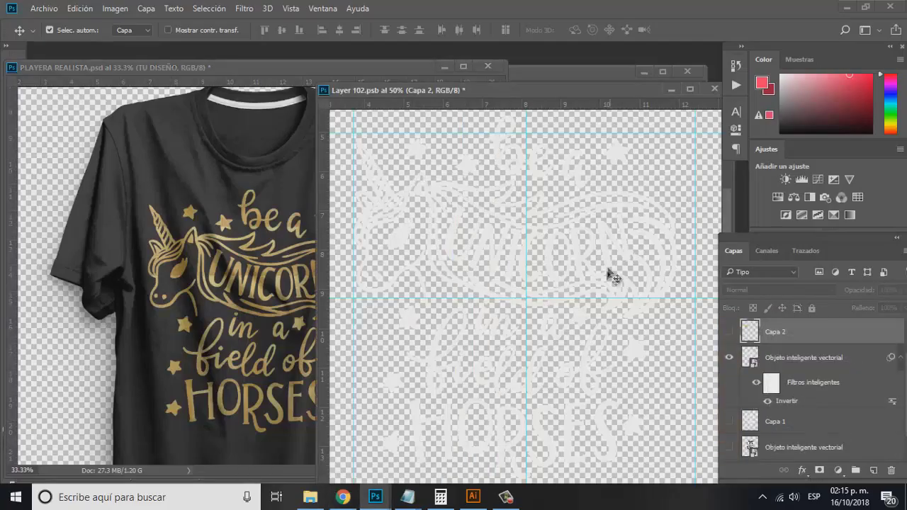
{"action": "left_click", "coordinate": [798, 358]}
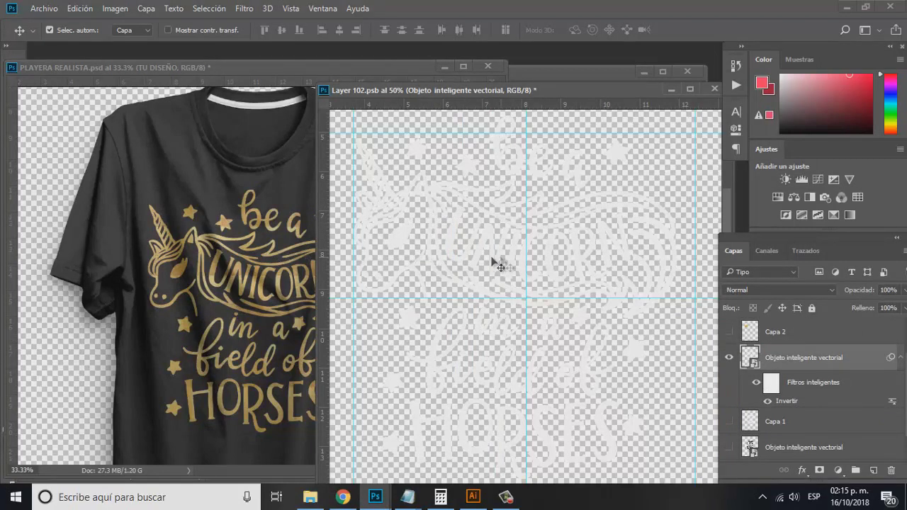
{"action": "left_click", "coordinate": [473, 497]}
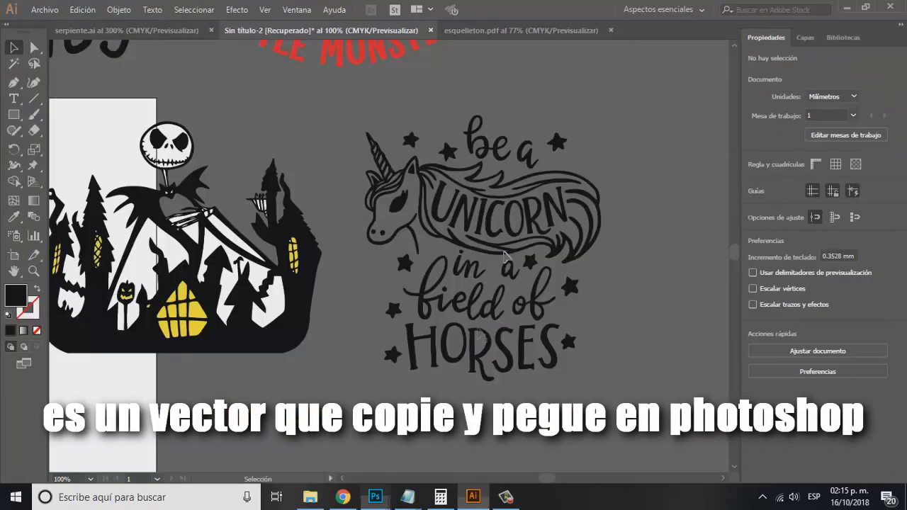
{"action": "mouse_move", "coordinate": [96, 134]}
{"action": "left_mouse_down"}
{"action": "mouse_move", "coordinate": [645, 175]}
{"action": "mouse_move", "coordinate": [173, 321]}
{"action": "left_mouse_up"}
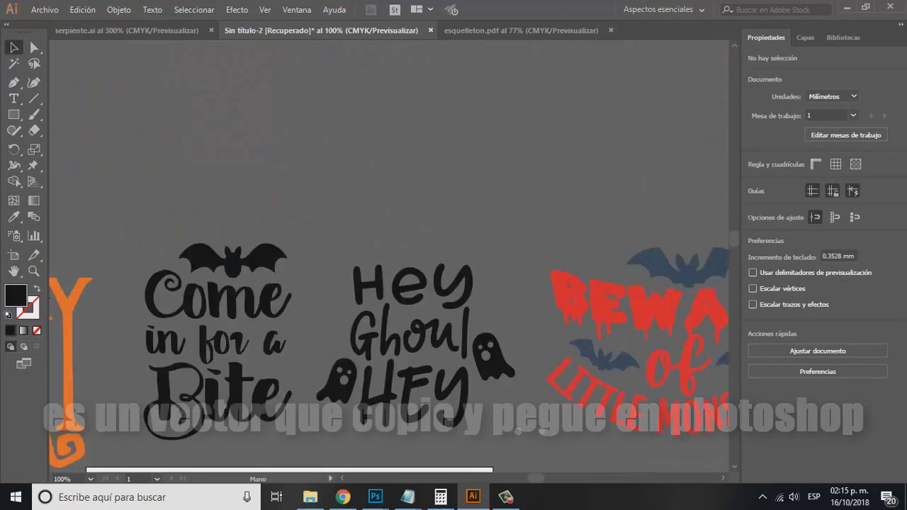
{"action": "left_click_drag", "start_coordinate": [314, 325], "coordinate": [397, 248]}
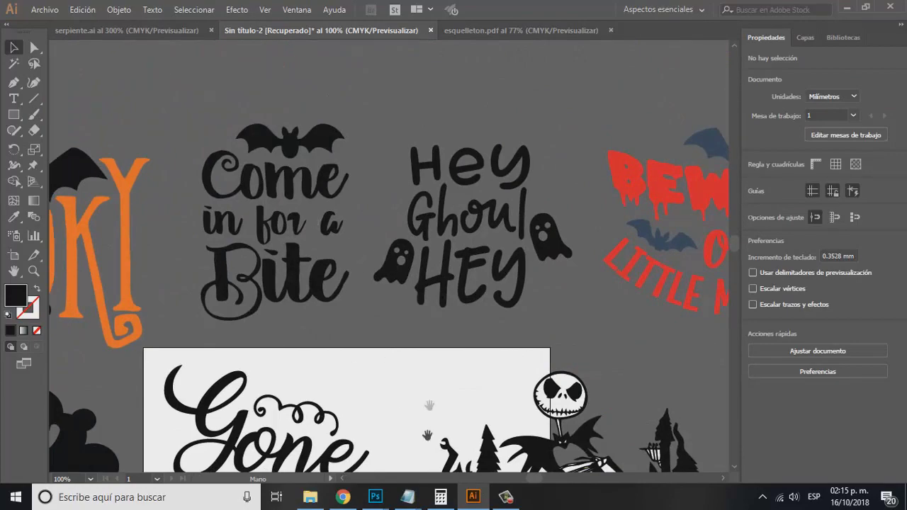
Bring the unicorn lettering artwork back into view in Illustrator, then return to Photoshop.
{"action": "left_click", "coordinate": [343, 498]}
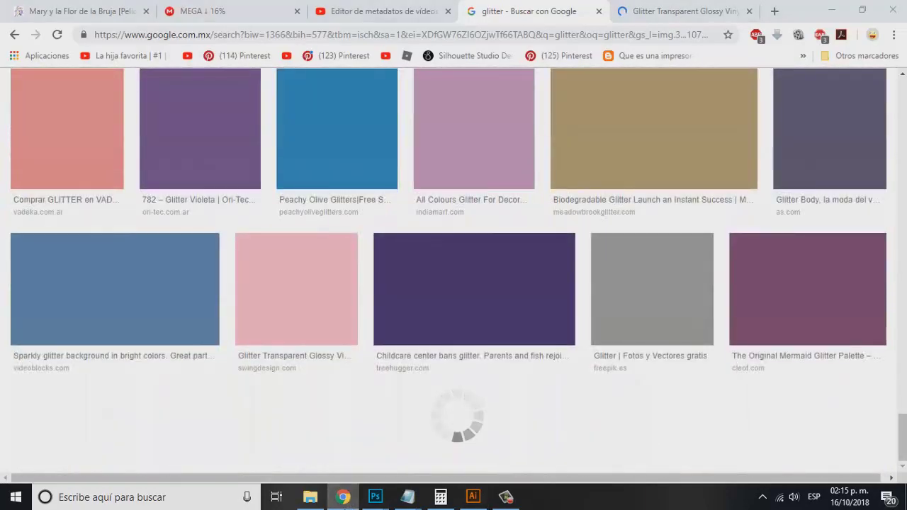
{"action": "left_click", "coordinate": [343, 497]}
{"action": "left_click", "coordinate": [582, 454]}
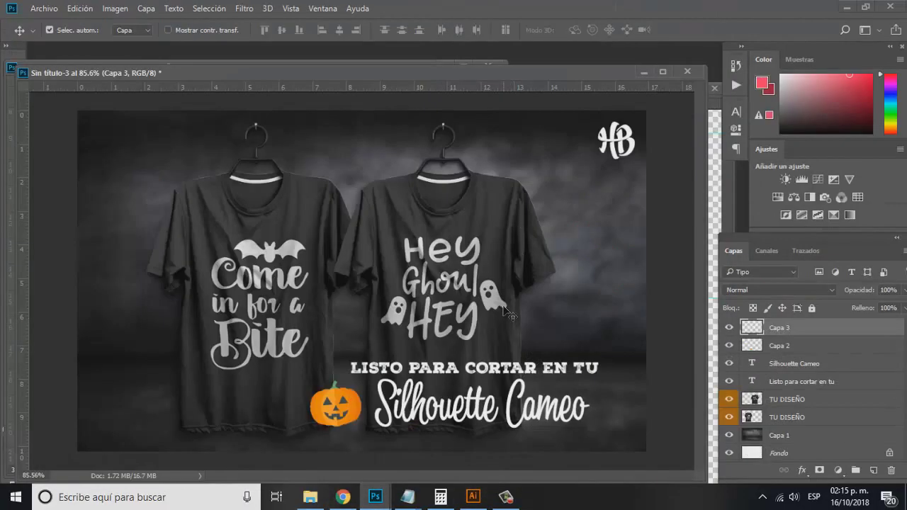
{"action": "left_click", "coordinate": [472, 496]}
{"action": "left_click_drag", "start_coordinate": [709, 453], "coordinate": [332, 190]}
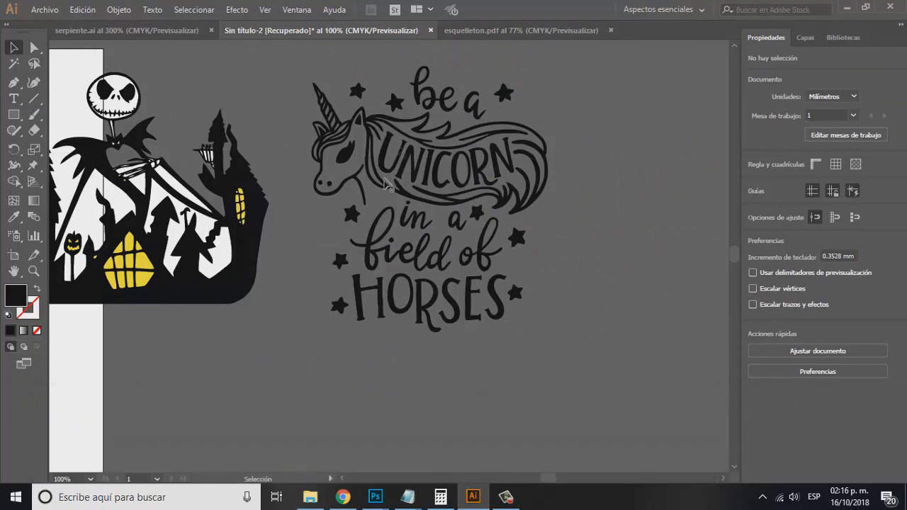
{"action": "mouse_move", "coordinate": [375, 497]}
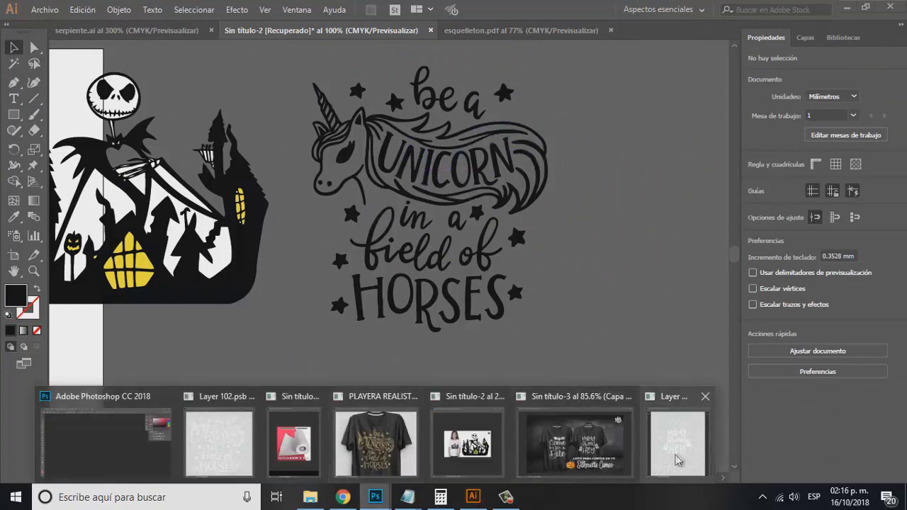
{"action": "left_click", "coordinate": [609, 439]}
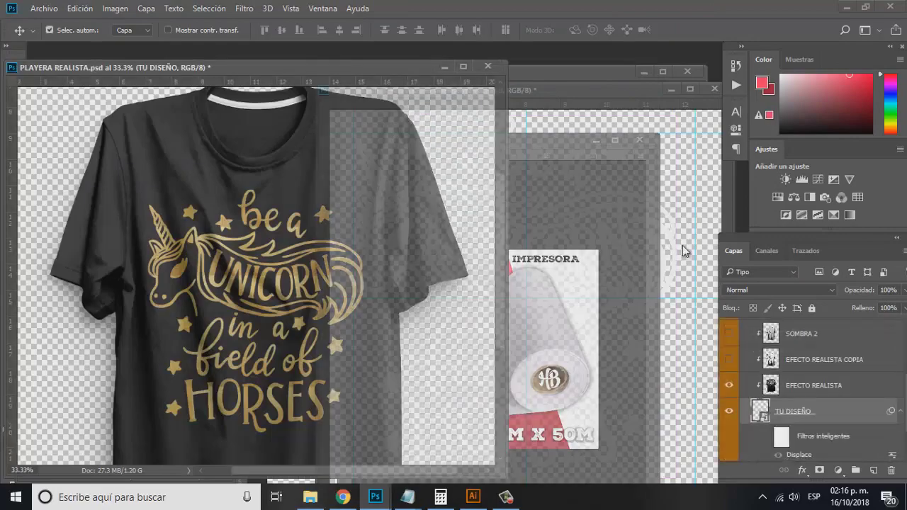
Copy the pink glitter preview from Google Images and paste it into Layer 102 as Capa 4.
{"action": "left_click", "coordinate": [343, 497]}
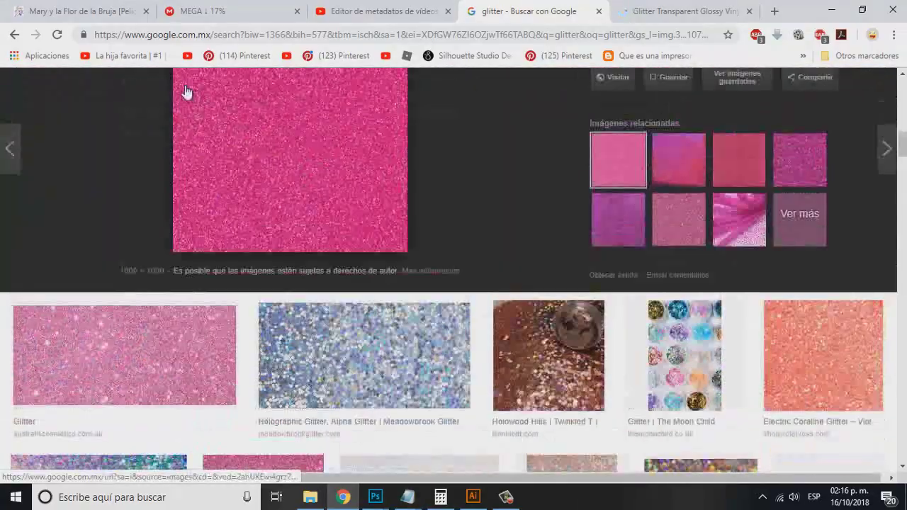
{"action": "right_click", "coordinate": [187, 91]}
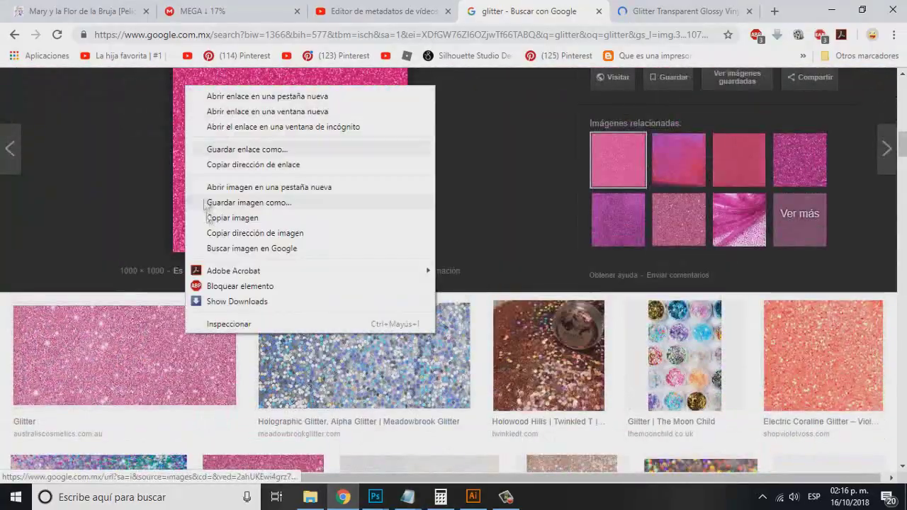
{"action": "left_click", "coordinate": [246, 217]}
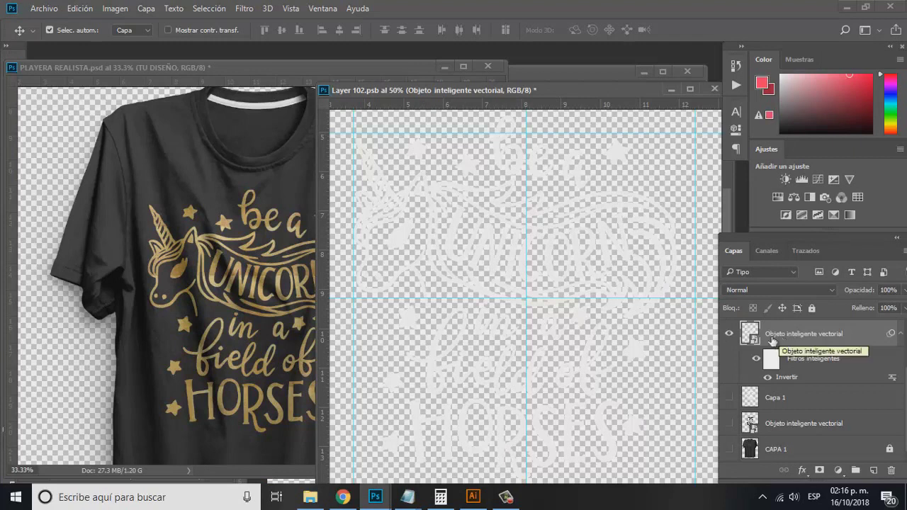
{"action": "key", "text": "ctrl+v"}
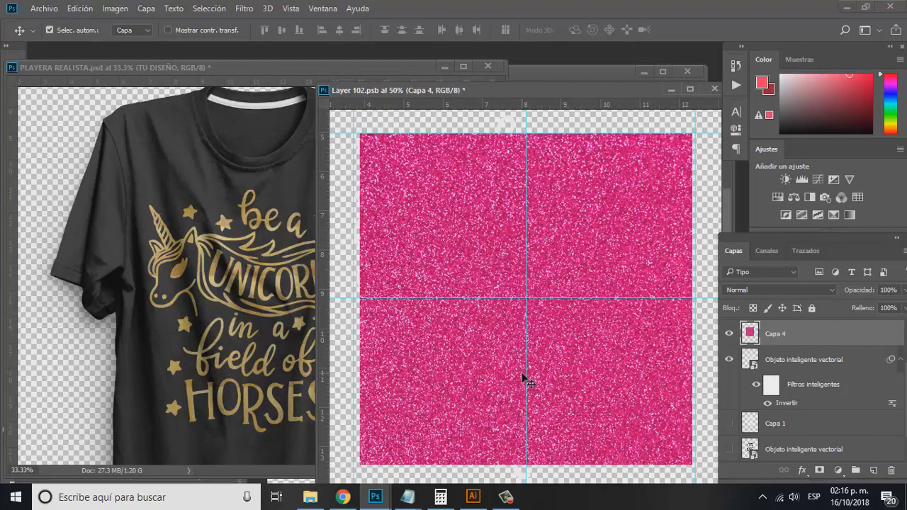
Zoom out and toggle the glitter layer's visibility to compare it with the lettering.
{"action": "key", "text": "ctrl+minus"}
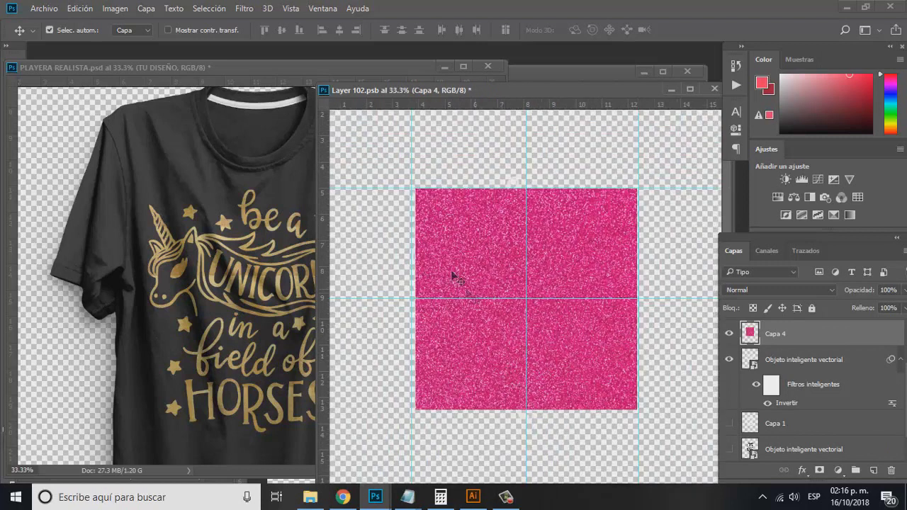
{"action": "left_click", "coordinate": [729, 334]}
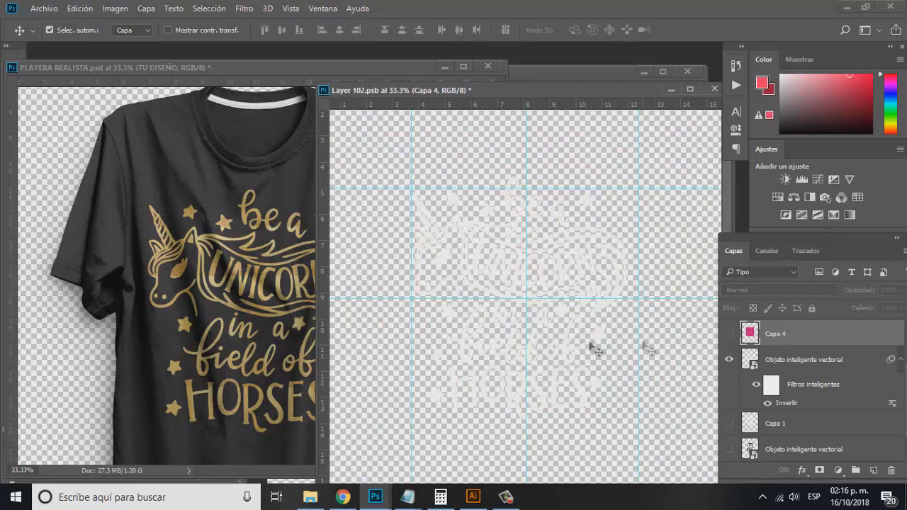
{"action": "left_click", "coordinate": [729, 334]}
{"action": "left_click", "coordinate": [729, 333]}
{"action": "left_click", "coordinate": [729, 333]}
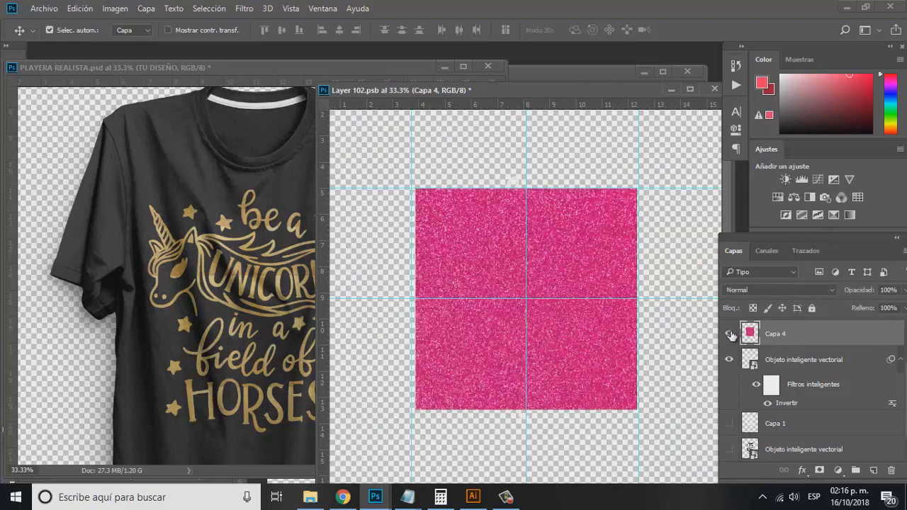
Preview the lettering outline over the glitter, deselect it, and select Capa 4.
{"action": "left_click", "coordinate": [792, 360]}
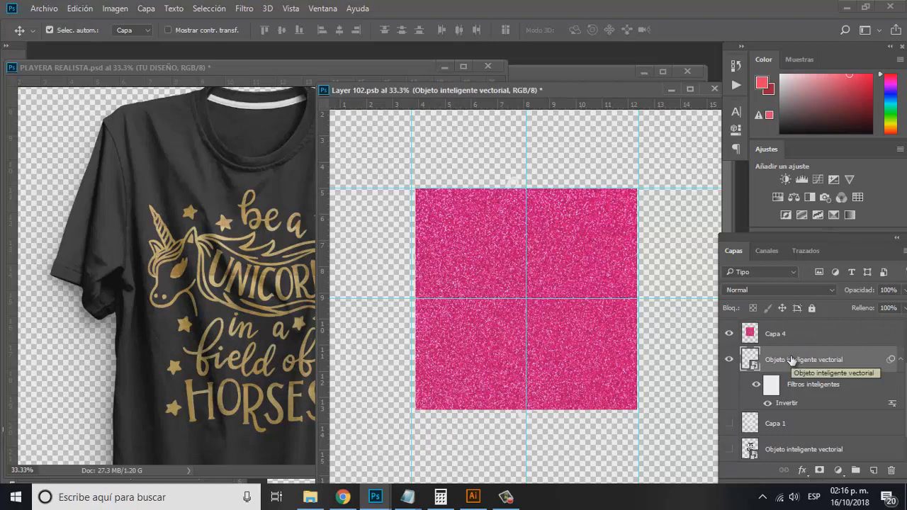
{"action": "key", "text": "ctrl"}
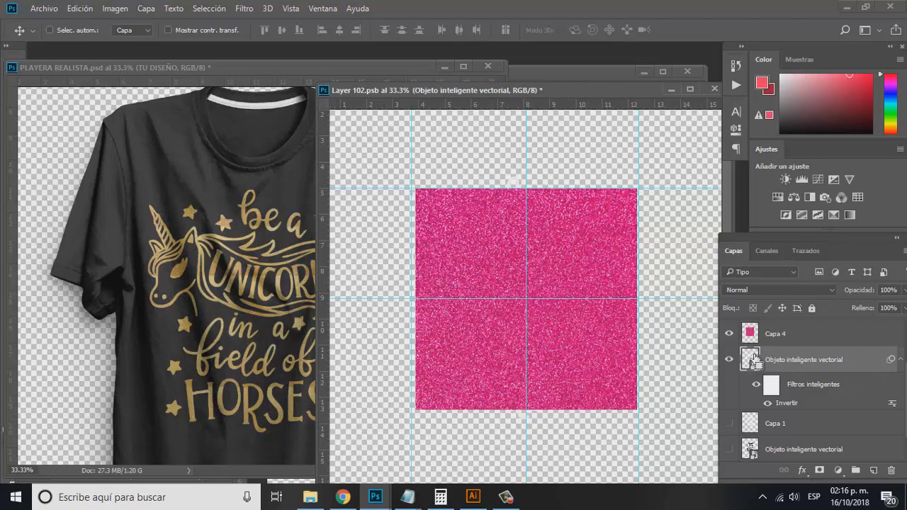
{"action": "left_click", "coordinate": [755, 361], "text": "ctrl"}
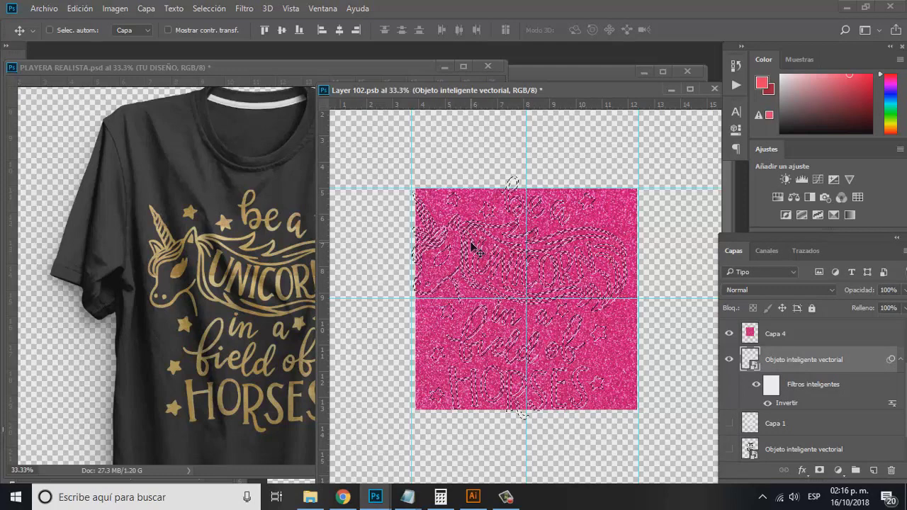
{"action": "key", "text": "ctrl+plus"}
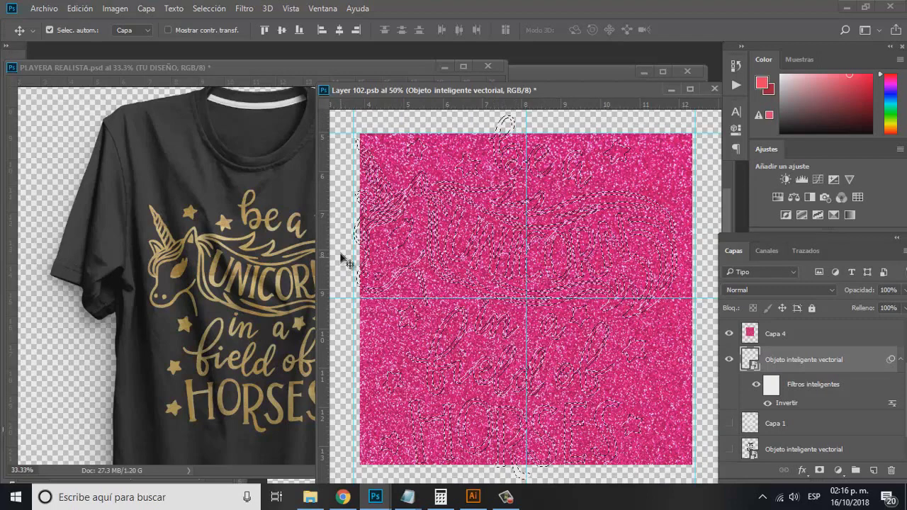
{"action": "key", "text": "ctrl+d"}
{"action": "key", "text": "ctrl+minus"}
{"action": "left_click", "coordinate": [774, 333]}
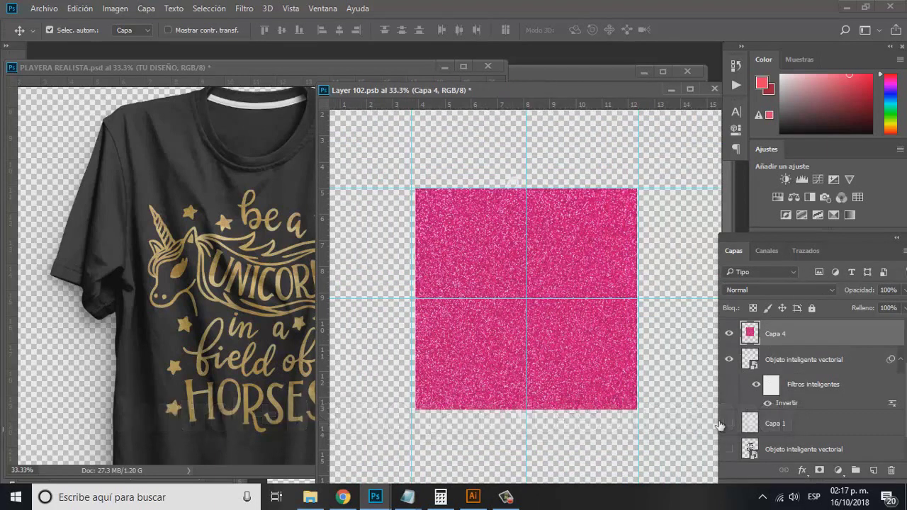
Duplicate Capa 4 four times, offset copies up, left and down, and merge into Capa 4 copia 4.
{"action": "key", "text": "ctrl+j"}
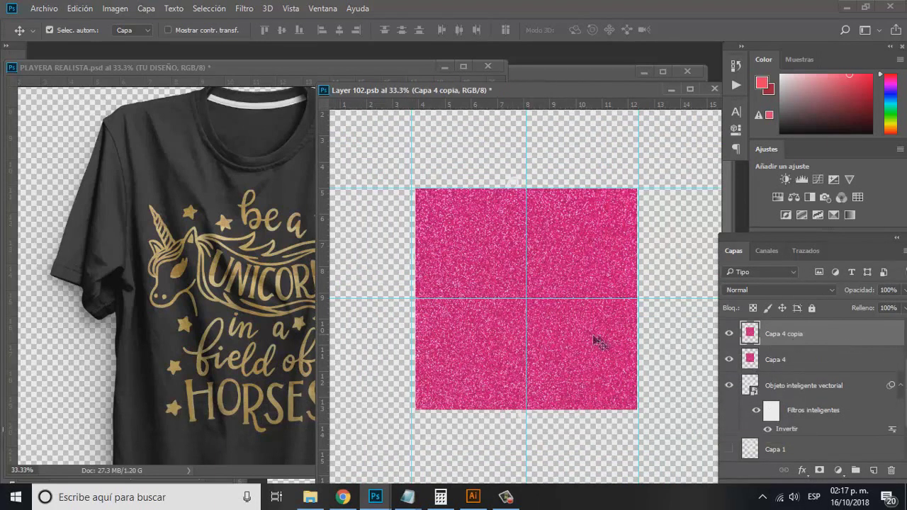
{"action": "left_click_drag", "start_coordinate": [583, 339], "coordinate": [583, 313]}
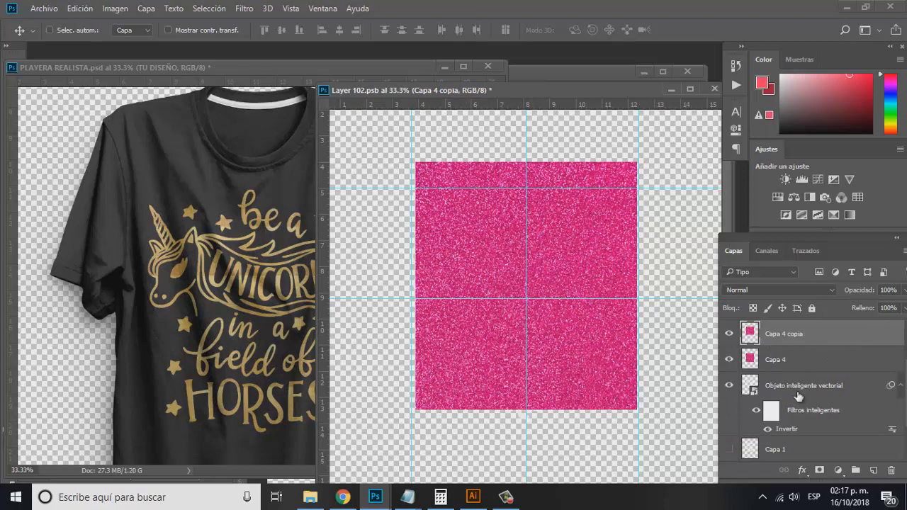
{"action": "key", "text": "ctrl+j"}
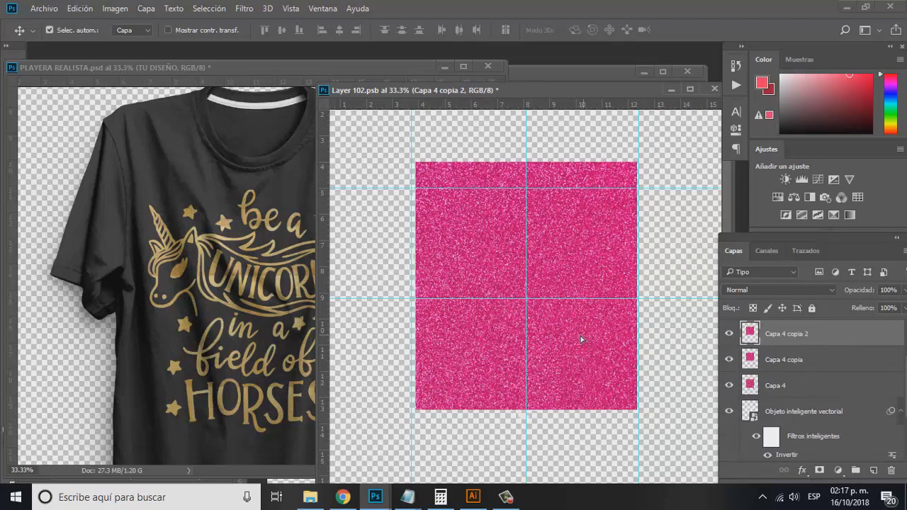
{"action": "left_click_drag", "start_coordinate": [581, 339], "coordinate": [554, 339]}
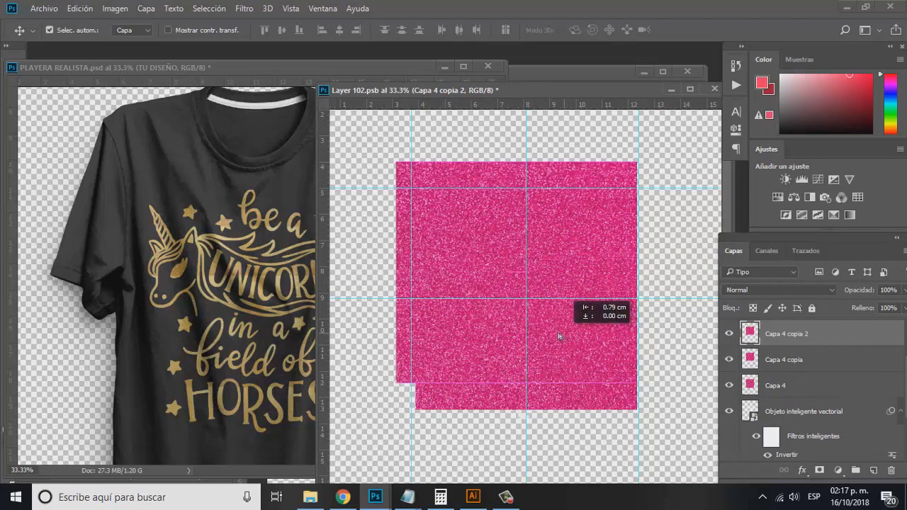
{"action": "left_click", "coordinate": [792, 384]}
{"action": "key", "text": "ctrl+j"}
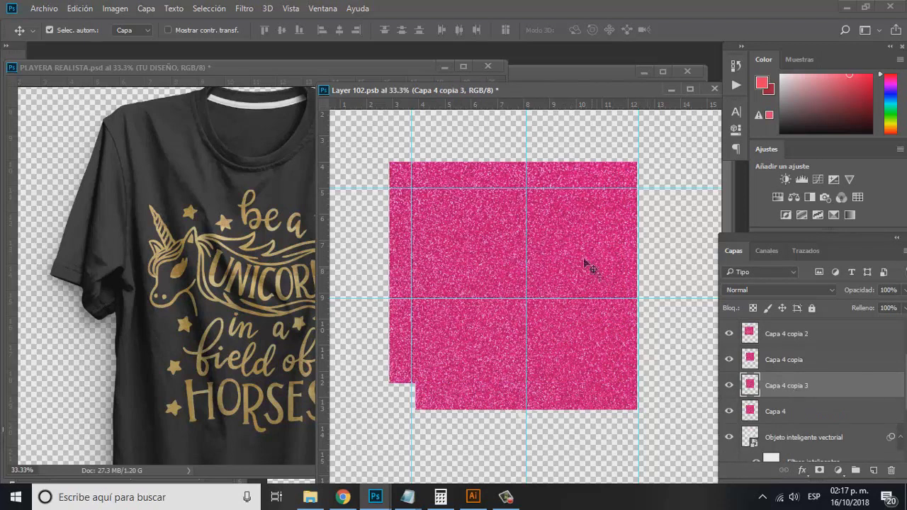
{"action": "key", "text": "ctrl+j"}
{"action": "left_click_drag", "start_coordinate": [583, 259], "coordinate": [588, 290]}
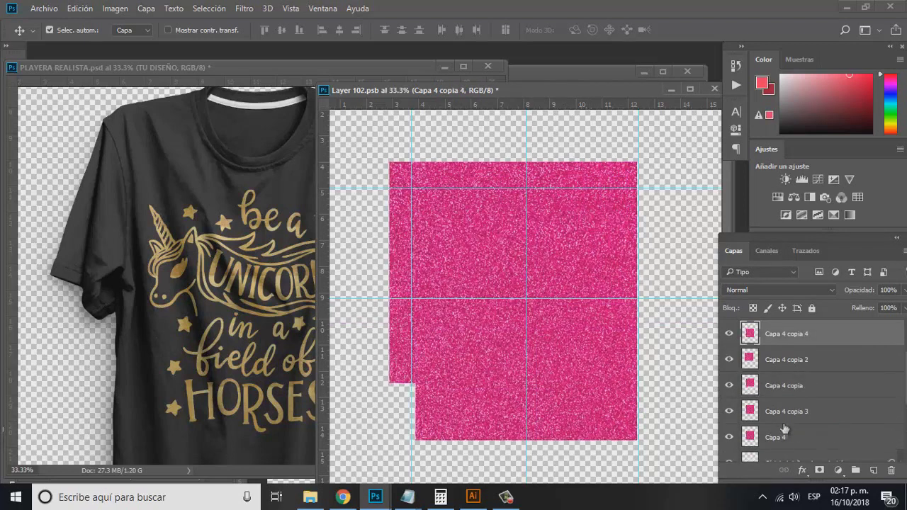
{"action": "left_click_drag", "start_coordinate": [778, 365], "coordinate": [773, 450]}
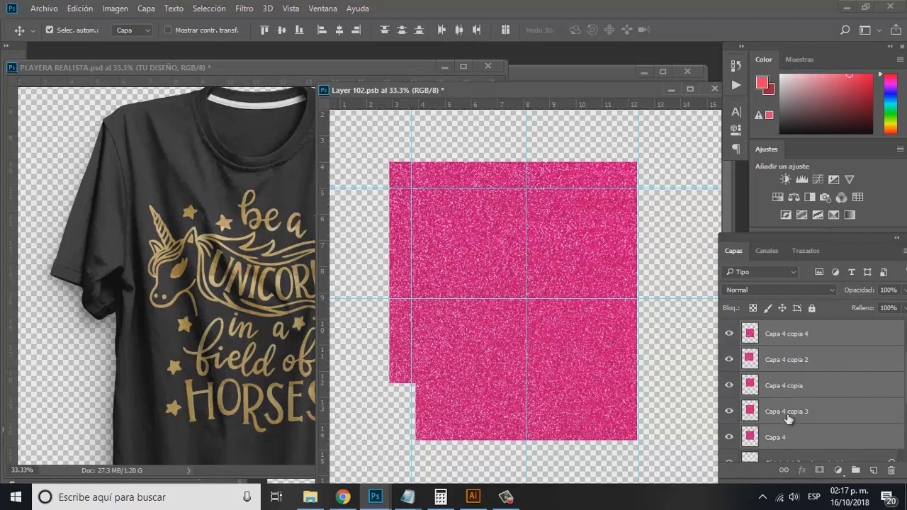
{"action": "key", "text": "ctrl+e"}
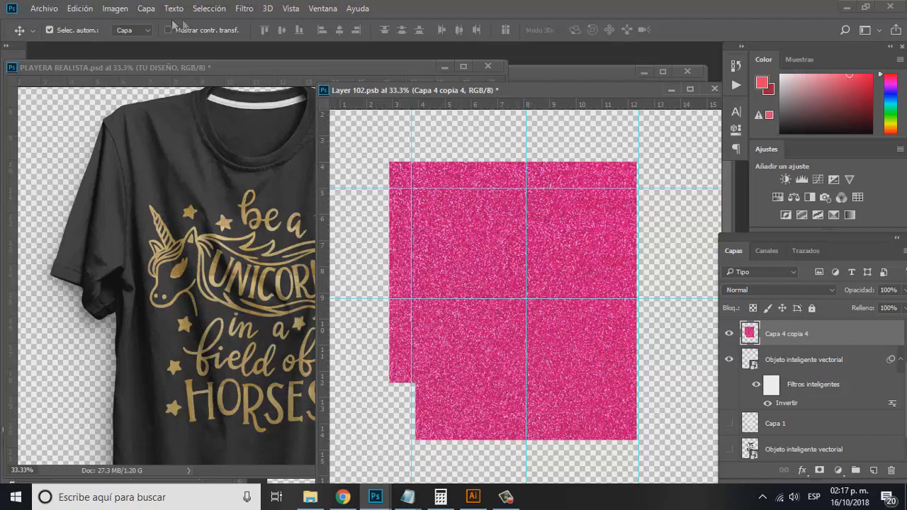
{"action": "left_click", "coordinate": [148, 10]}
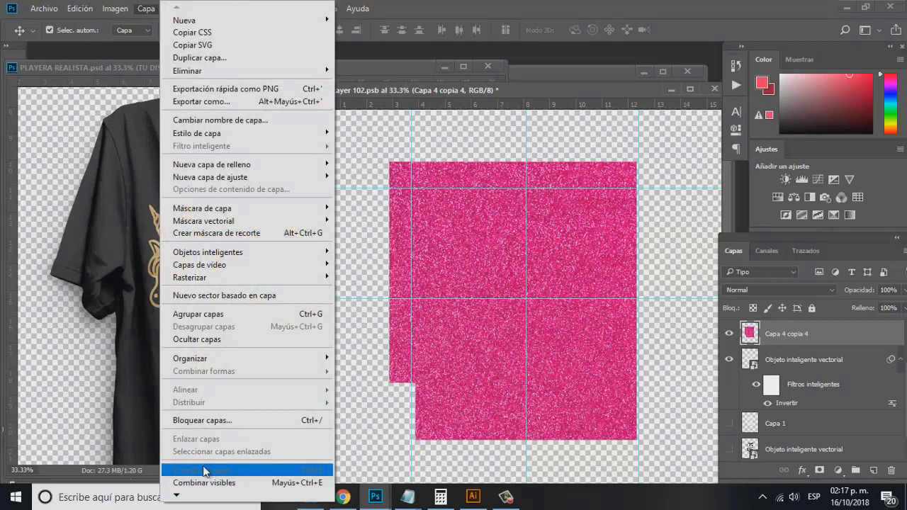
{"action": "left_click", "coordinate": [542, 255]}
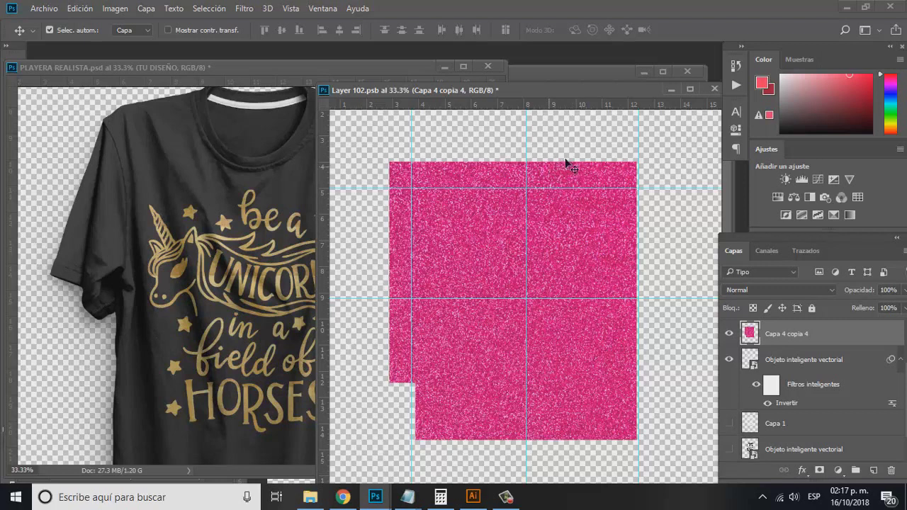
{"action": "left_click", "coordinate": [766, 368]}
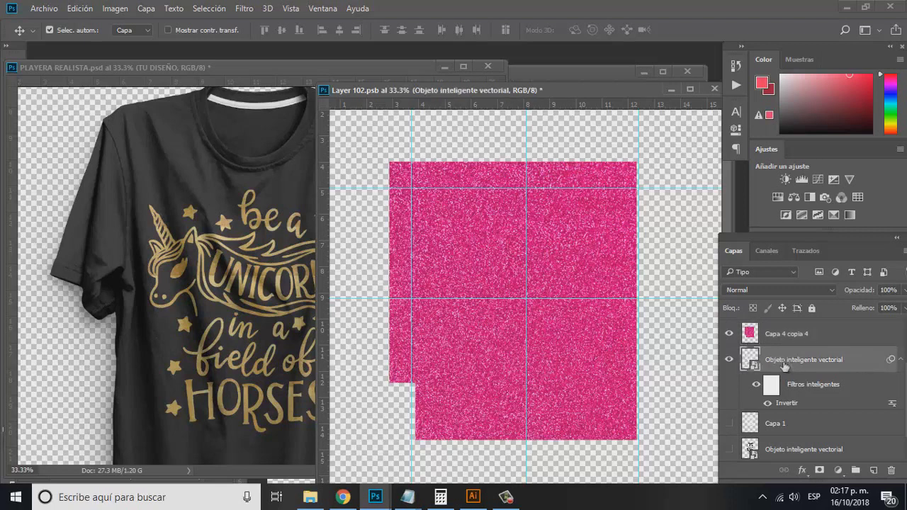
Rename the smart object layer UNICORNIO, load its outline as a selection, and select Capa 4 copia 4.
{"action": "double_click", "coordinate": [808, 360]}
{"action": "type", "text": "UNIC"}
{"action": "type", "text": "ORNI"}
{"action": "key", "text": "Return"}
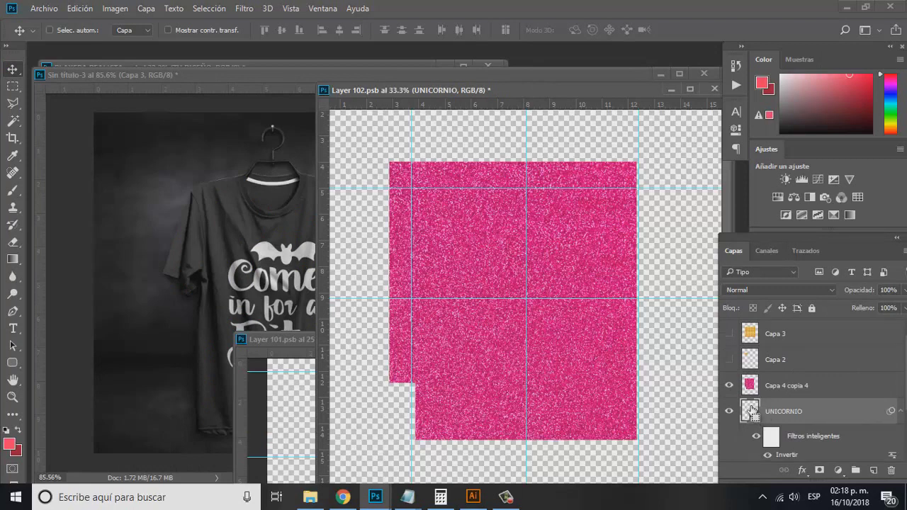
{"action": "left_click", "coordinate": [750, 411], "text": "ctrl"}
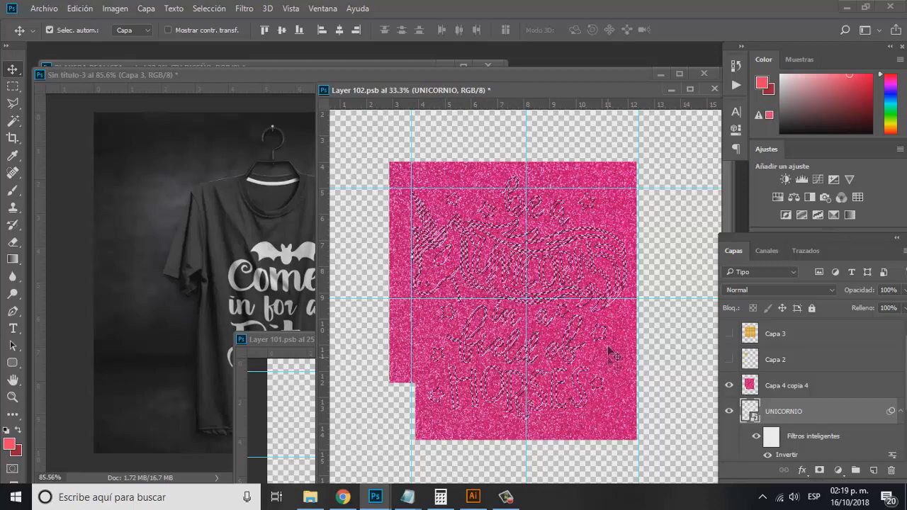
{"action": "left_click", "coordinate": [778, 388]}
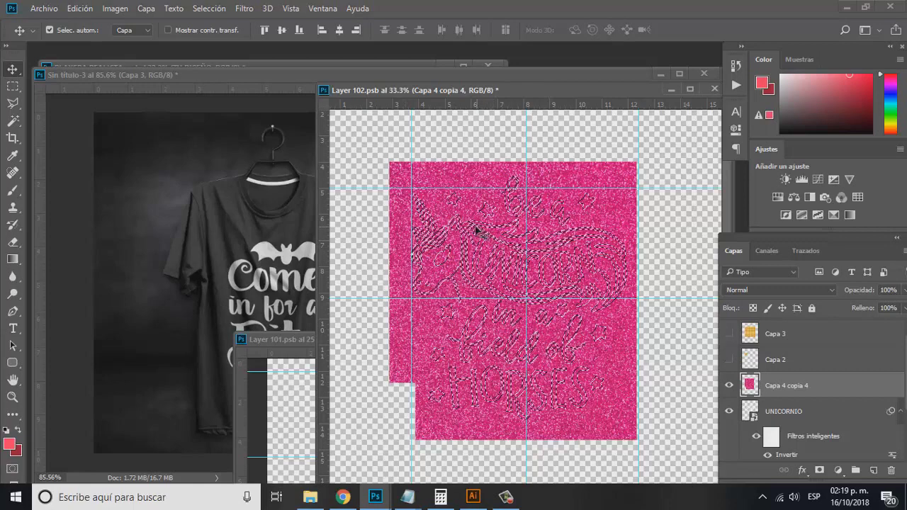
{"action": "left_click", "coordinate": [13, 104]}
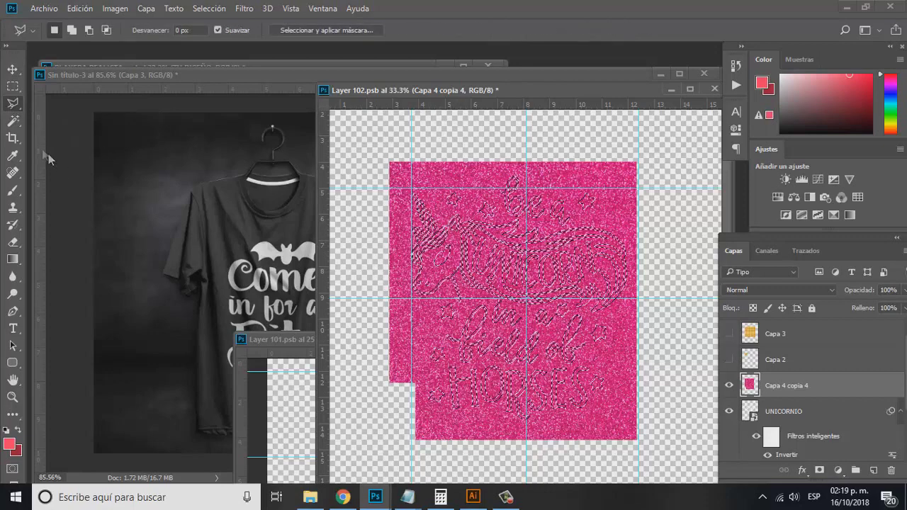
Copy the glitter inside the lettering selection to a new layer with Capa vía copiar.
{"action": "left_click", "coordinate": [12, 124]}
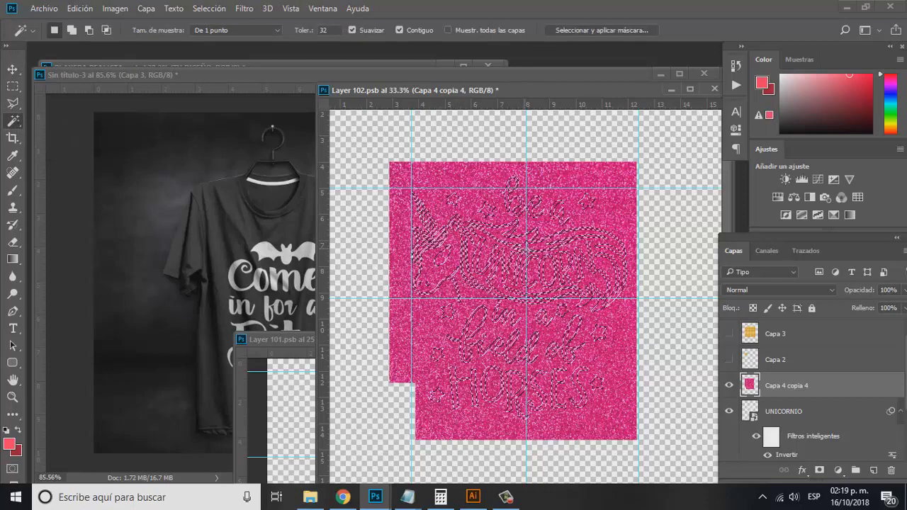
{"action": "right_click", "coordinate": [432, 225]}
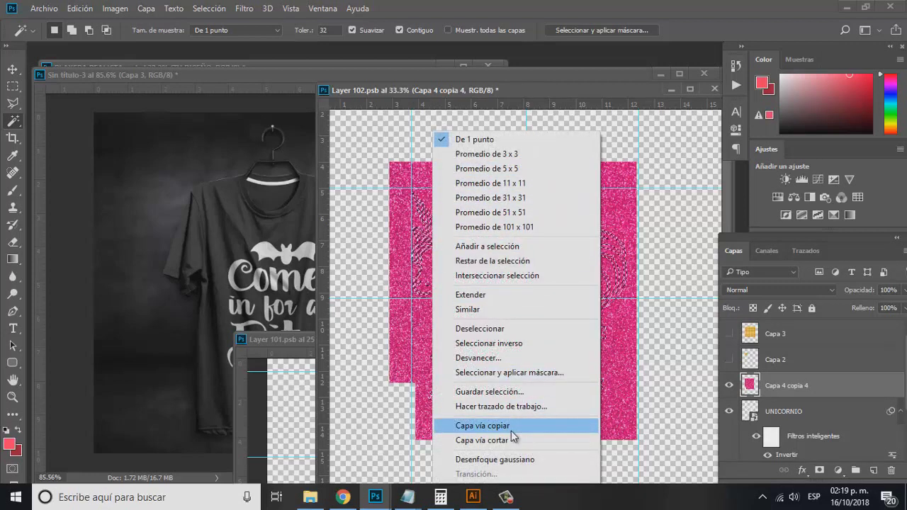
{"action": "left_click", "coordinate": [511, 429]}
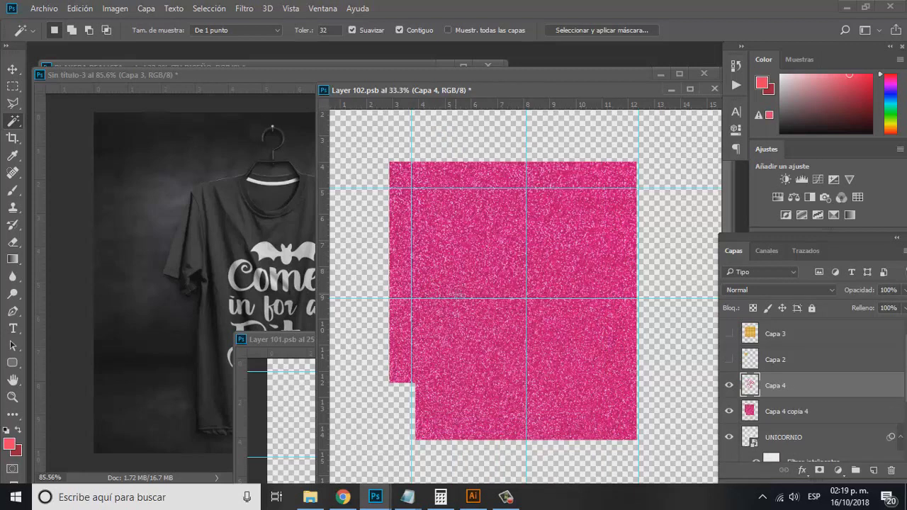
Hide the full glitter block Capa 4 copia 4 and view the pink glitter lettering.
{"action": "left_click", "coordinate": [14, 71]}
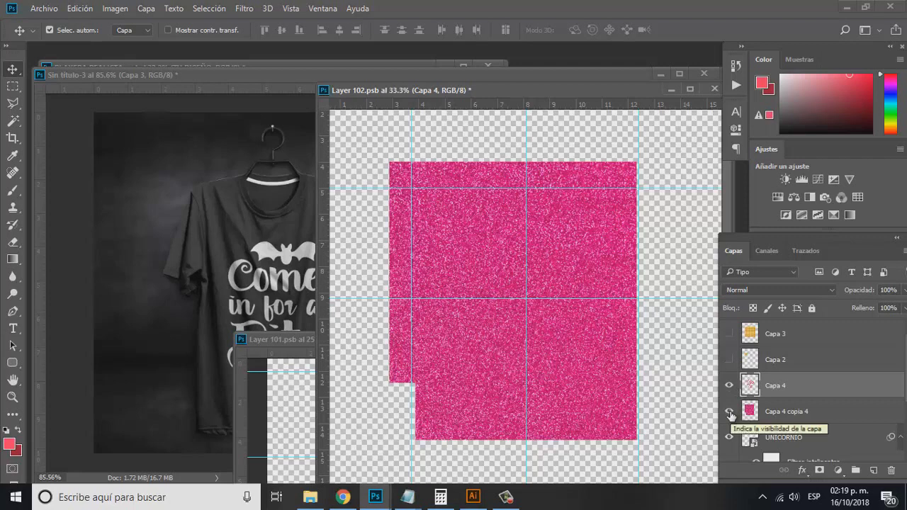
{"action": "left_click", "coordinate": [731, 415]}
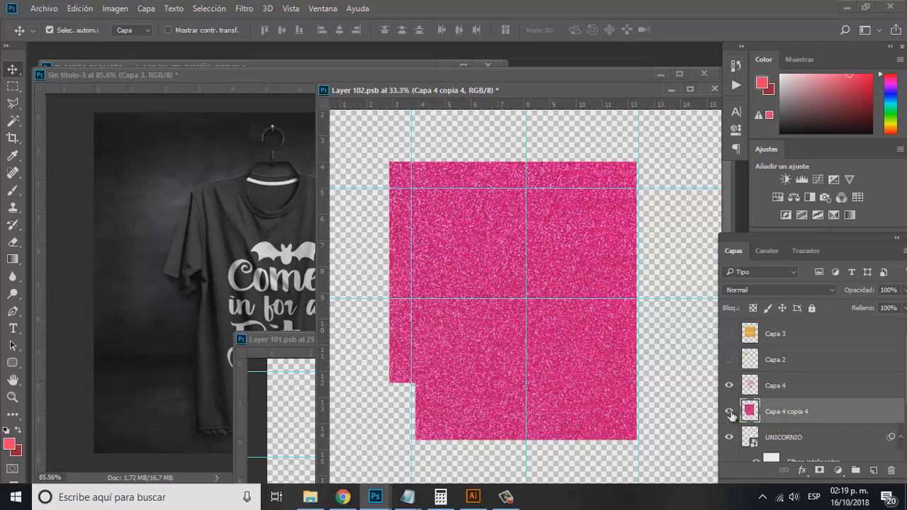
{"action": "left_click", "coordinate": [730, 414]}
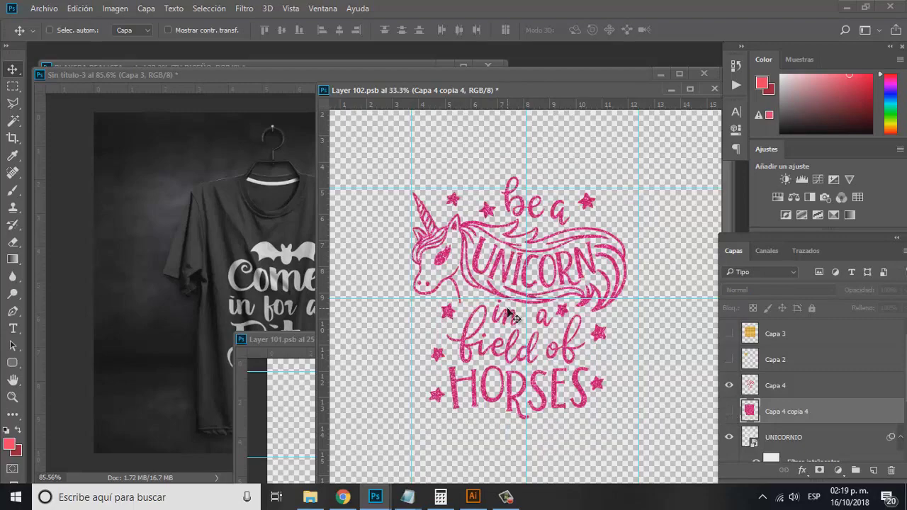
{"action": "key", "text": "ctrl+plus"}
{"action": "key", "text": "ctrl+plus"}
{"action": "key", "text": "ctrl+minus"}
{"action": "mouse_move", "coordinate": [507, 307]}
{"action": "left_mouse_down"}
{"action": "mouse_move", "coordinate": [510, 345]}
{"action": "mouse_move", "coordinate": [500, 310]}
{"action": "left_mouse_up"}
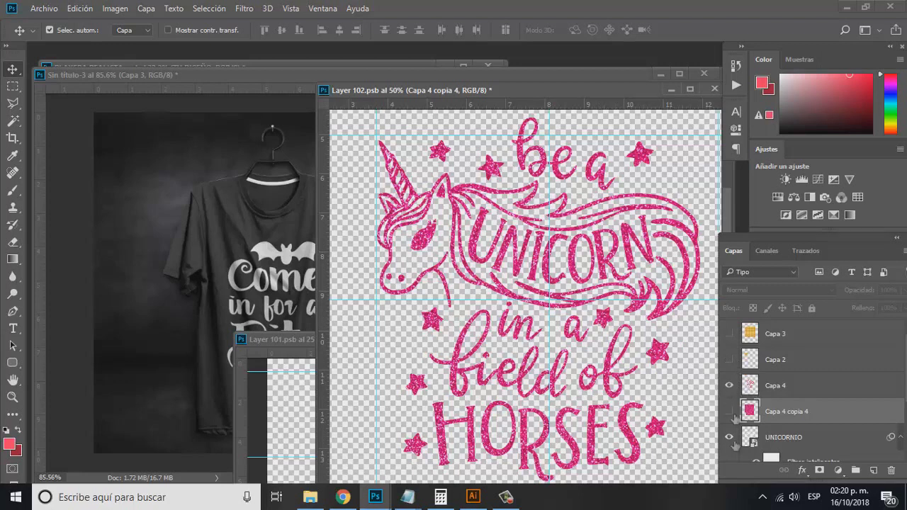
Hide the glitter lettering Capa 4 and the white UNICORNIO layer, leaving the canvas empty.
{"action": "left_click", "coordinate": [729, 385]}
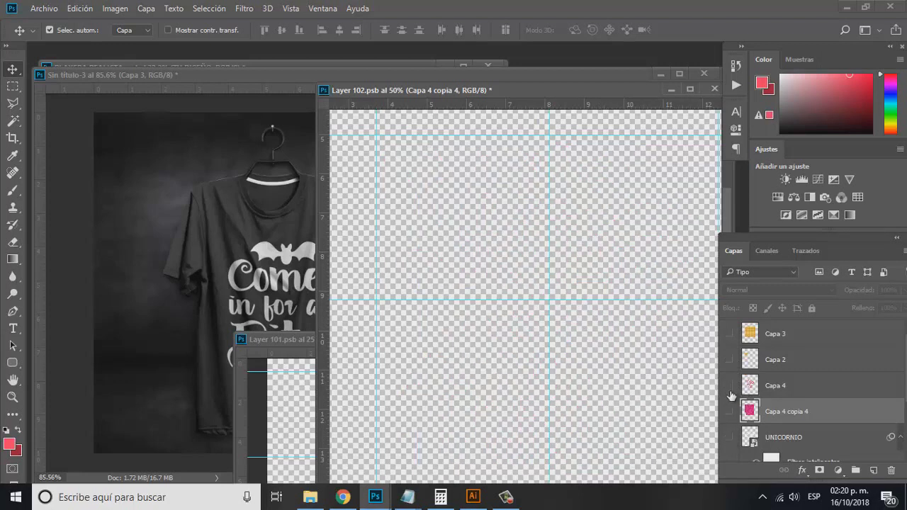
{"action": "left_click", "coordinate": [729, 438]}
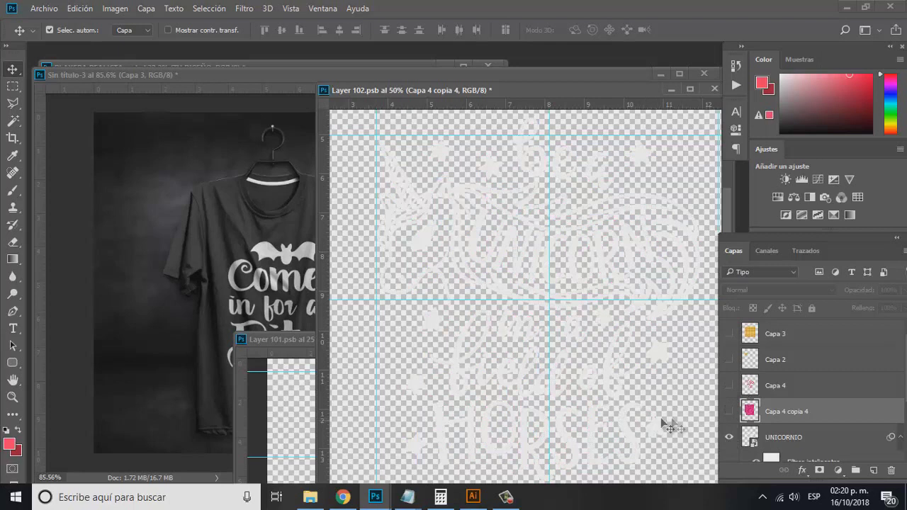
{"action": "left_click", "coordinate": [729, 438]}
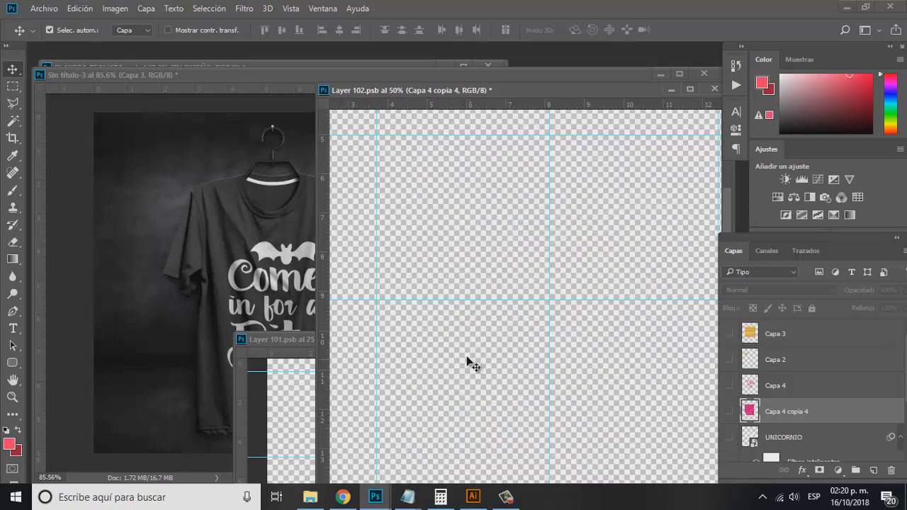
{"action": "key", "text": "t"}
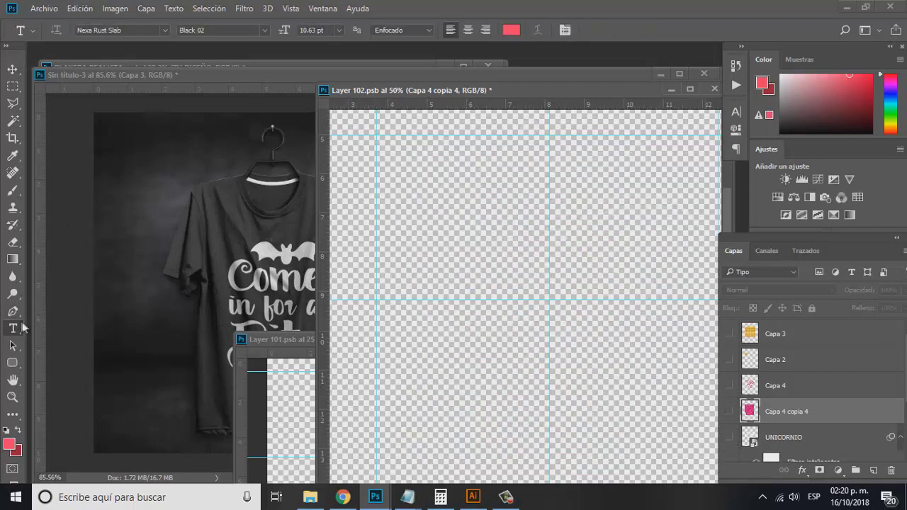
Type a large red letter M and move it lower on the canvas.
{"action": "left_click", "coordinate": [424, 299]}
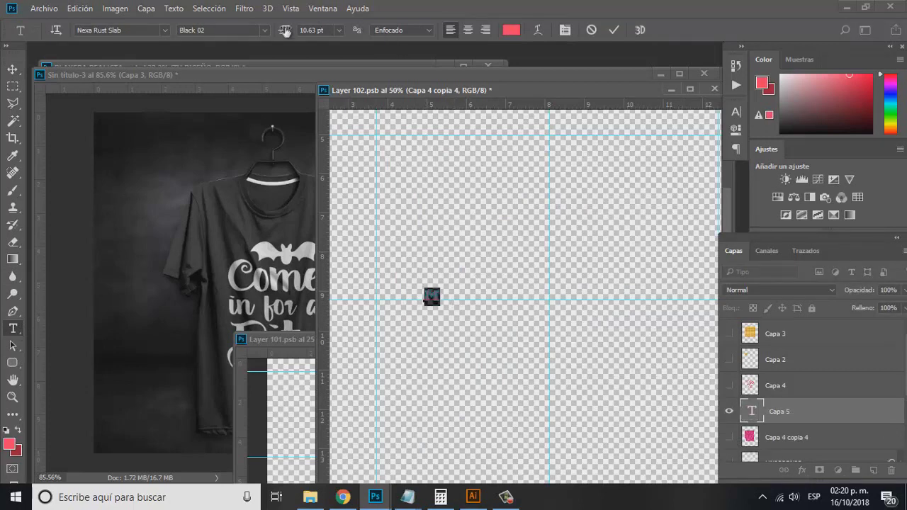
{"action": "left_click_drag", "start_coordinate": [292, 31], "coordinate": [549, 53]}
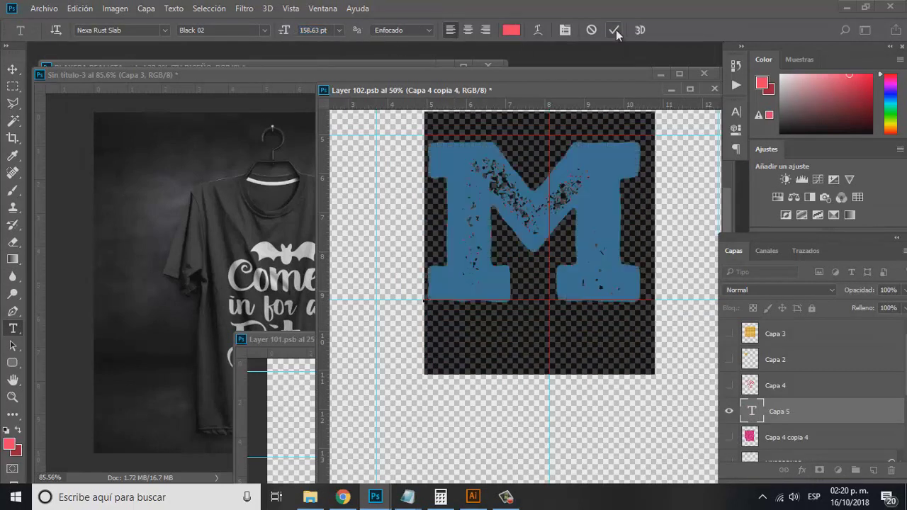
{"action": "left_click", "coordinate": [615, 29]}
{"action": "key", "text": "v"}
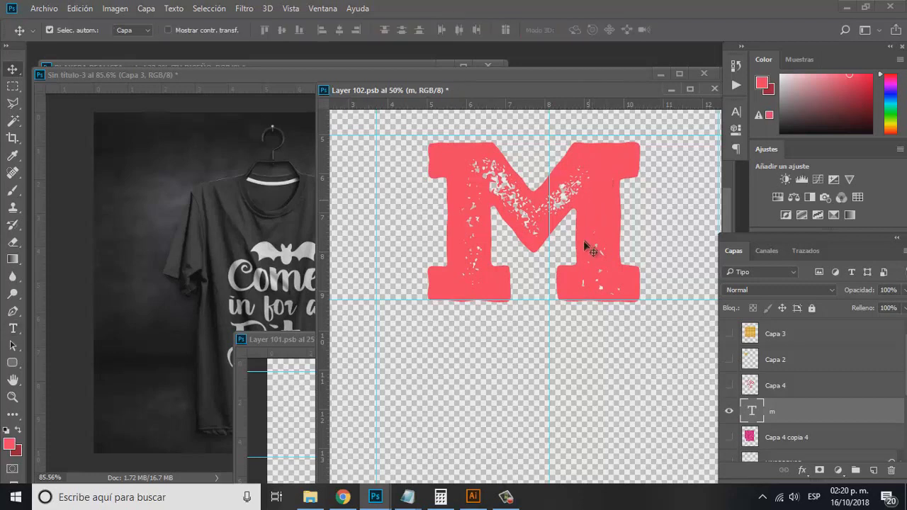
{"action": "left_click_drag", "start_coordinate": [584, 240], "coordinate": [580, 293]}
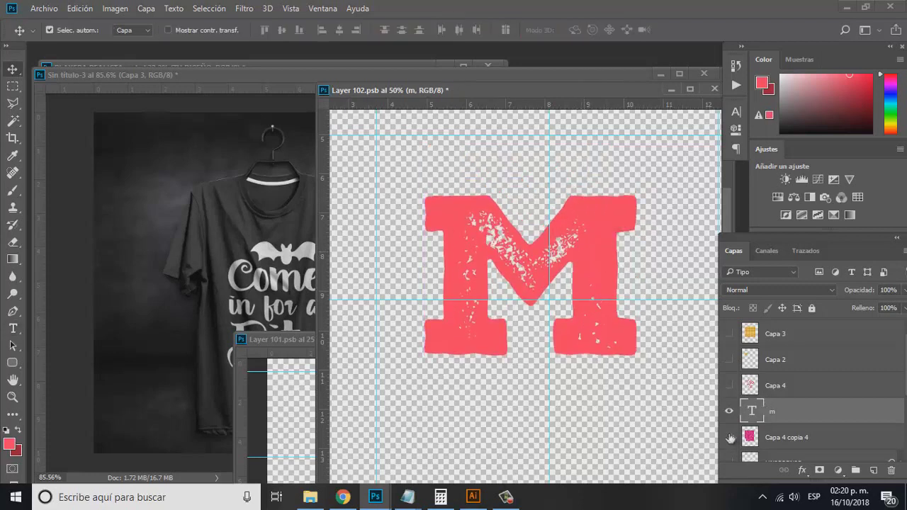
Copy the M-shaped glitter into new layer Capa 5, hiding the glitter and M text layers.
{"action": "left_click", "coordinate": [729, 437]}
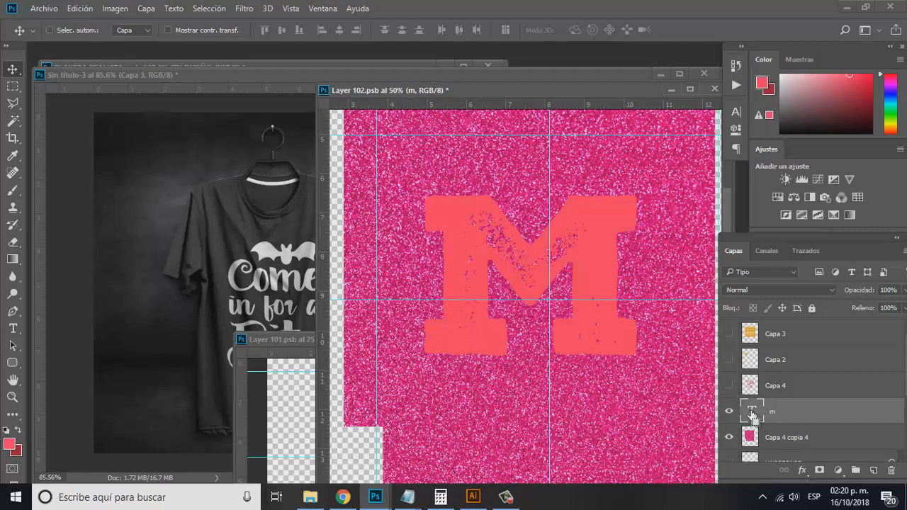
{"action": "left_click", "coordinate": [752, 414], "text": "ctrl"}
{"action": "left_click", "coordinate": [408, 284], "text": "ctrl"}
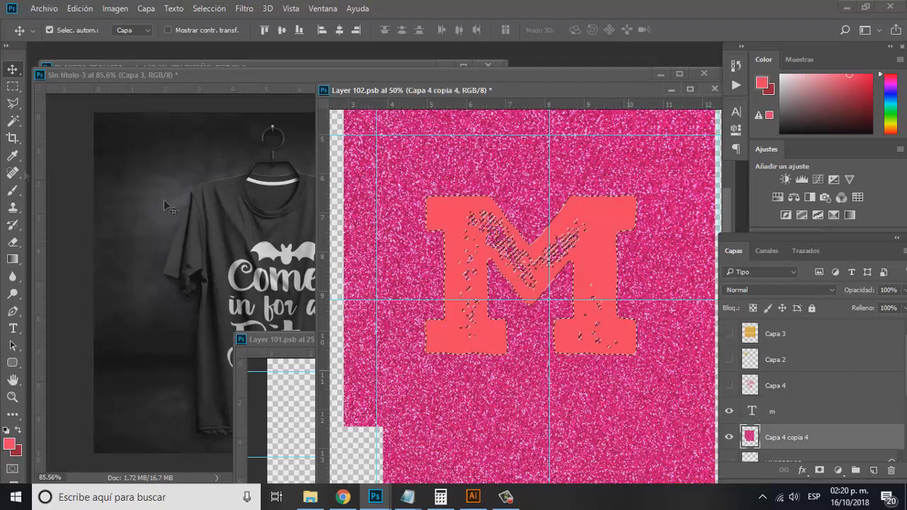
{"action": "left_click", "coordinate": [12, 121]}
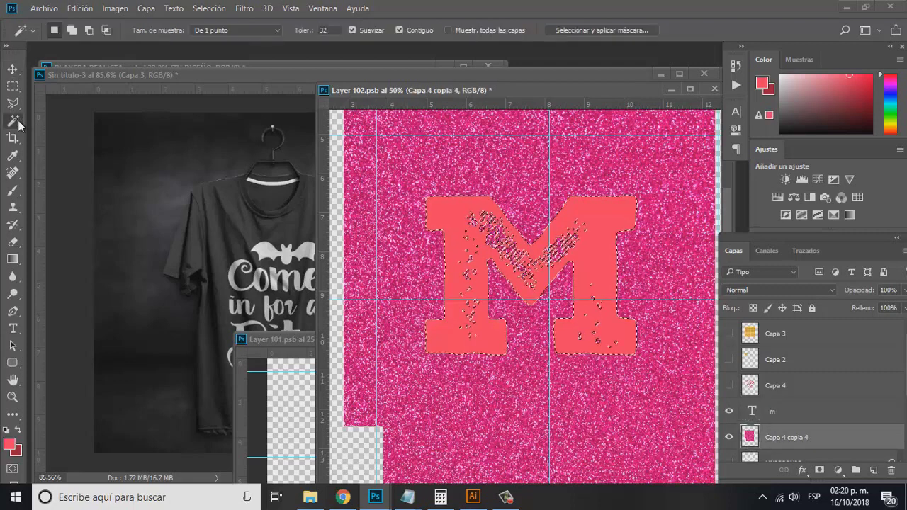
{"action": "right_click", "coordinate": [453, 226]}
{"action": "left_click", "coordinate": [616, 426]}
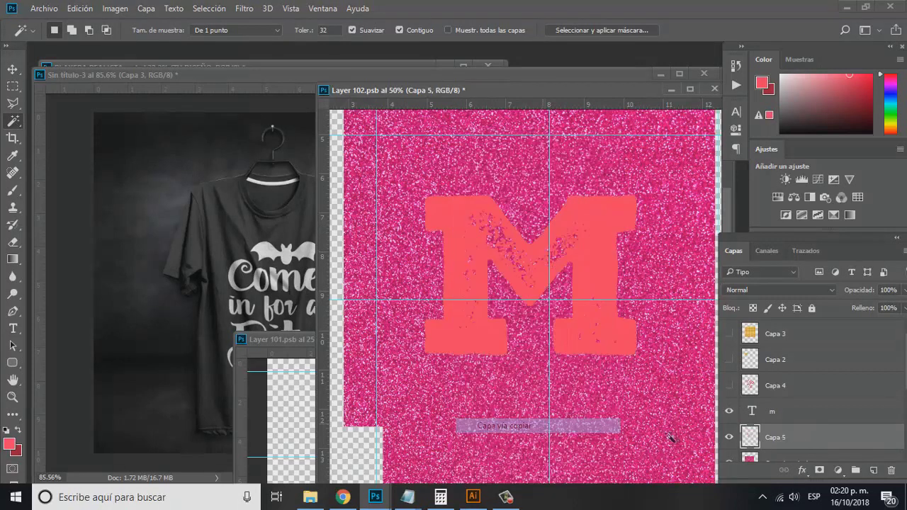
{"action": "left_click", "coordinate": [730, 462]}
{"action": "left_click", "coordinate": [729, 411]}
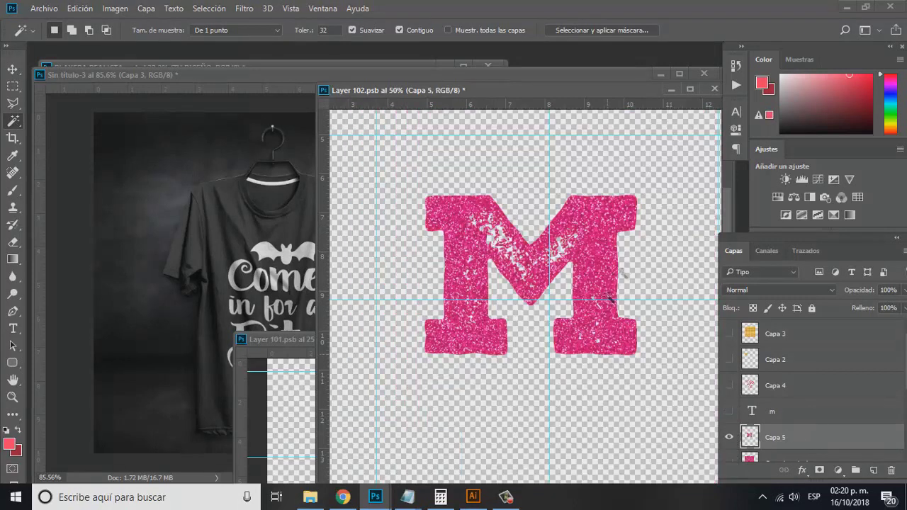
Try dragging the glitter M onto the mockup, delete it, and return to Layer 102.
{"action": "key", "text": "v"}
{"action": "left_click_drag", "start_coordinate": [573, 228], "coordinate": [170, 244]}
{"action": "left_click_drag", "start_coordinate": [193, 192], "coordinate": [453, 232]}
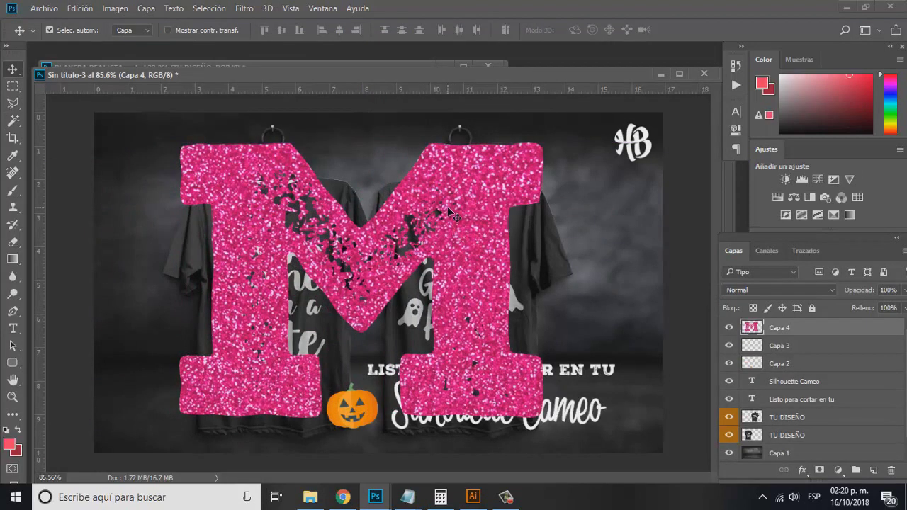
{"action": "key", "text": "Delete"}
{"action": "left_click", "coordinate": [712, 196]}
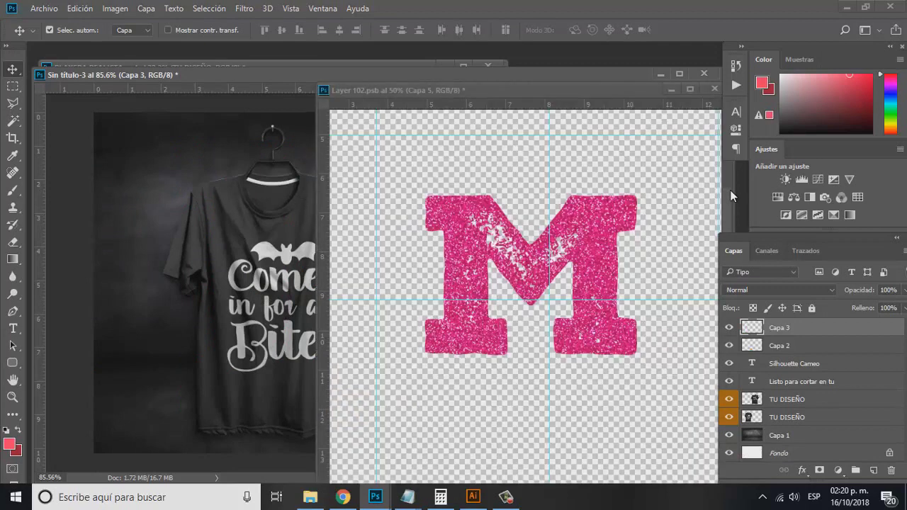
In Layer 102.psb, hide the glitter M Capa 5 and show the glitter lettering Capa 4.
{"action": "key", "text": "ctrl+Tab"}
{"action": "key", "text": "ctrl+Tab"}
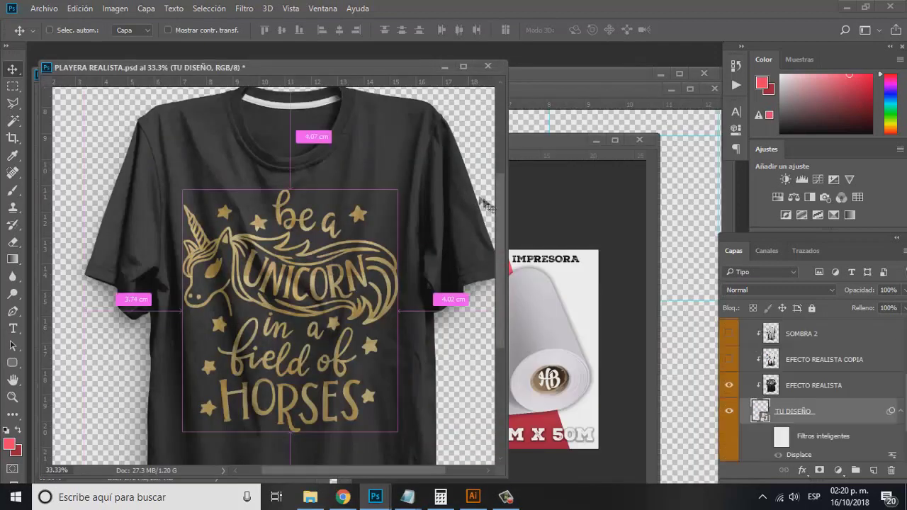
{"action": "key", "text": "ctrl+Tab"}
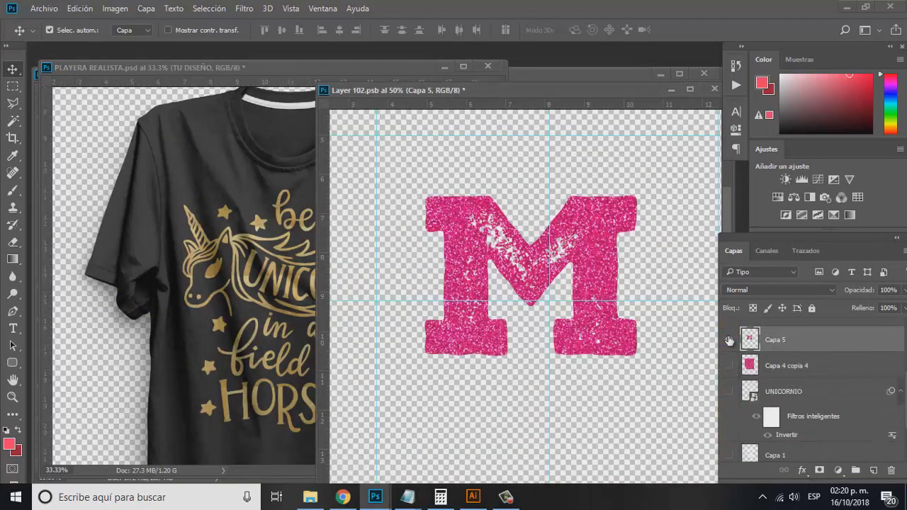
{"action": "left_click", "coordinate": [729, 340]}
{"action": "scroll", "coordinate": [730, 340], "scroll_direction": "up", "scroll_amount": 1}
{"action": "scroll", "coordinate": [730, 341], "scroll_direction": "up", "scroll_amount": 1}
{"action": "scroll", "coordinate": [731, 340], "scroll_direction": "up", "scroll_amount": 1}
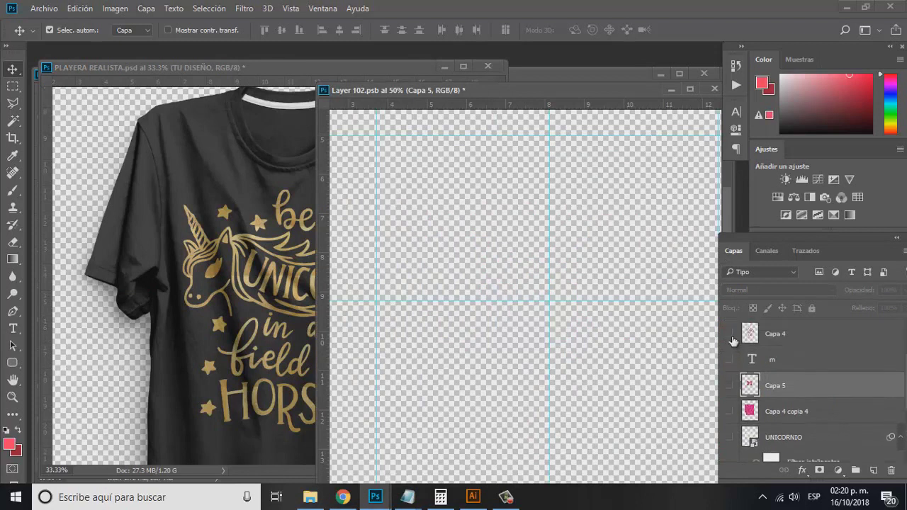
{"action": "left_click", "coordinate": [729, 333]}
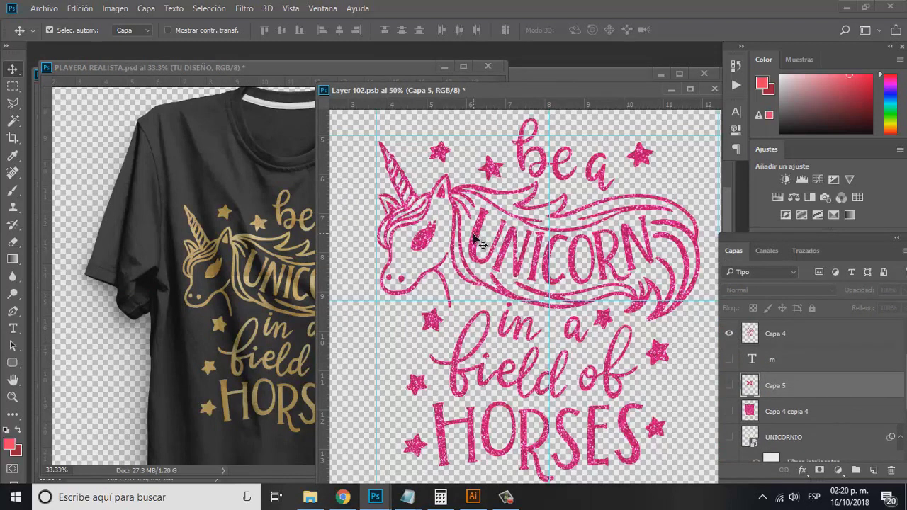
Save the smart object, dismiss the error, and view the updated PLAYERA REALISTA mockup.
{"action": "key", "text": "ctrl+s"}
{"action": "key", "text": "Return"}
{"action": "left_click", "coordinate": [298, 228]}
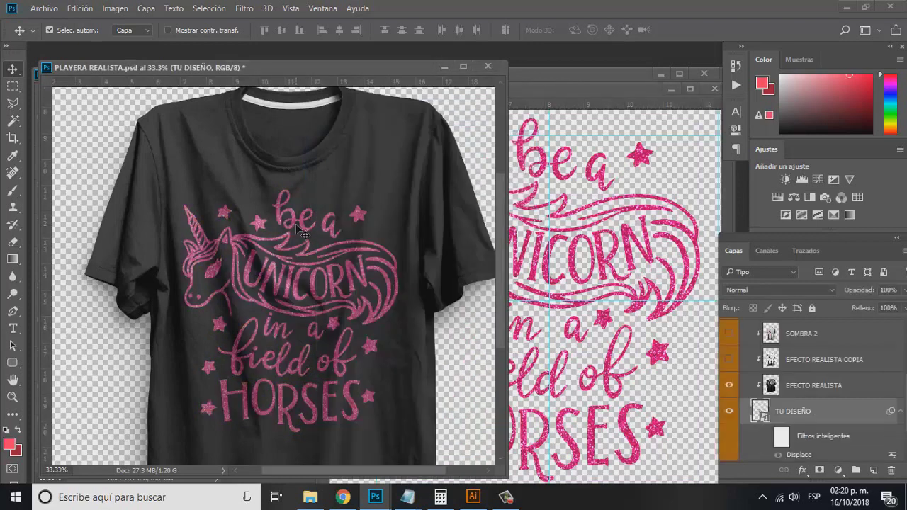
{"action": "key", "text": "ctrl+minus"}
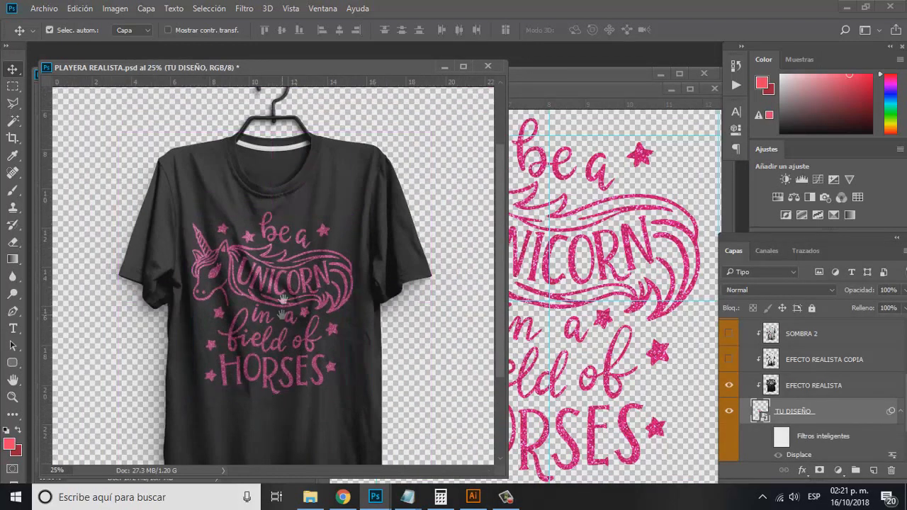
{"action": "scroll", "coordinate": [283, 305], "scroll_direction": "down", "scroll_amount": 1}
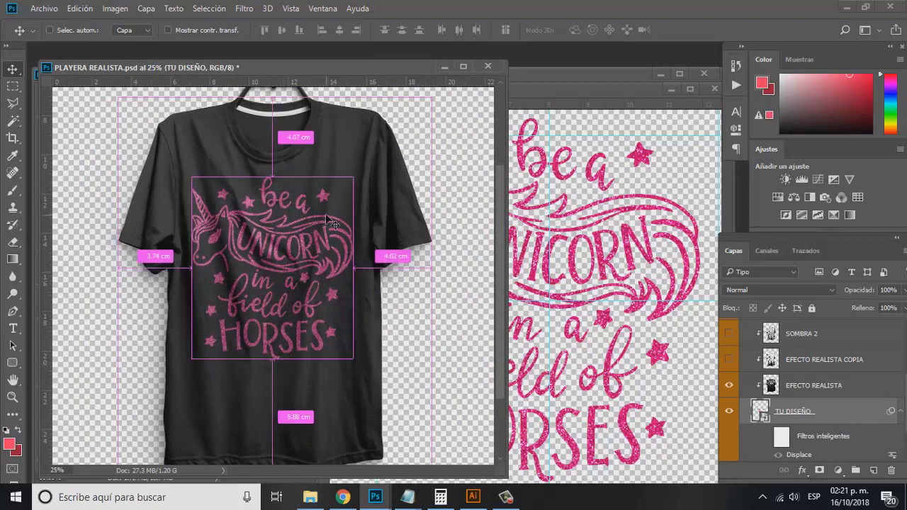
Zoom out and compare the FONDOS backgrounds, keeping the concrete wall behind the shirt.
{"action": "key", "text": "ctrl+minus"}
{"action": "scroll", "coordinate": [828, 395], "scroll_direction": "down", "scroll_amount": 2}
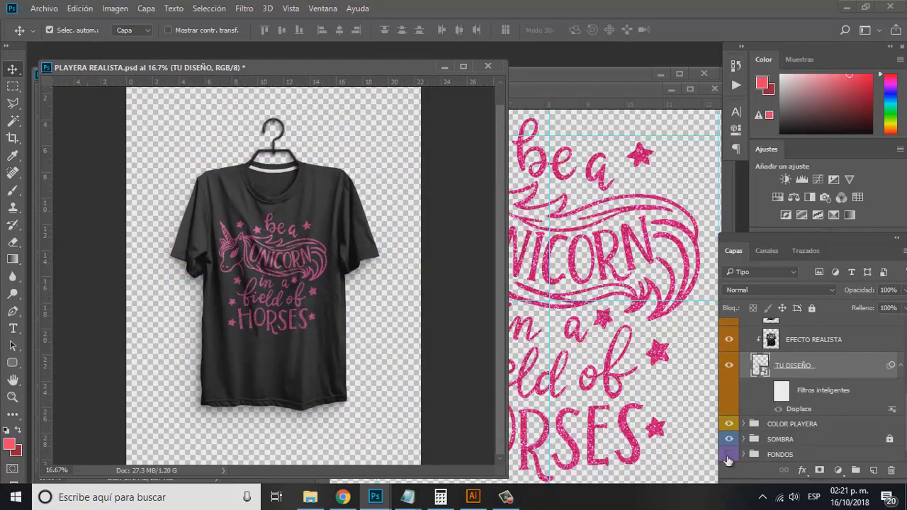
{"action": "left_click", "coordinate": [728, 454]}
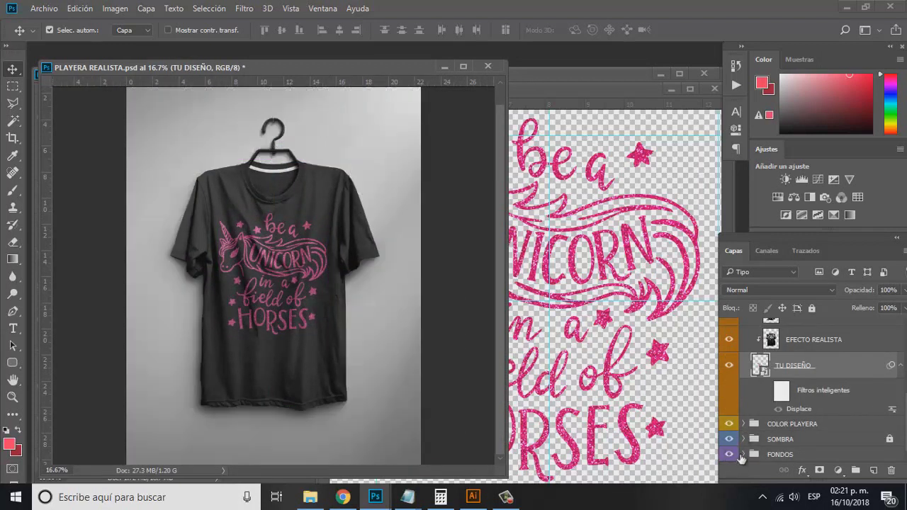
{"action": "left_click", "coordinate": [741, 455]}
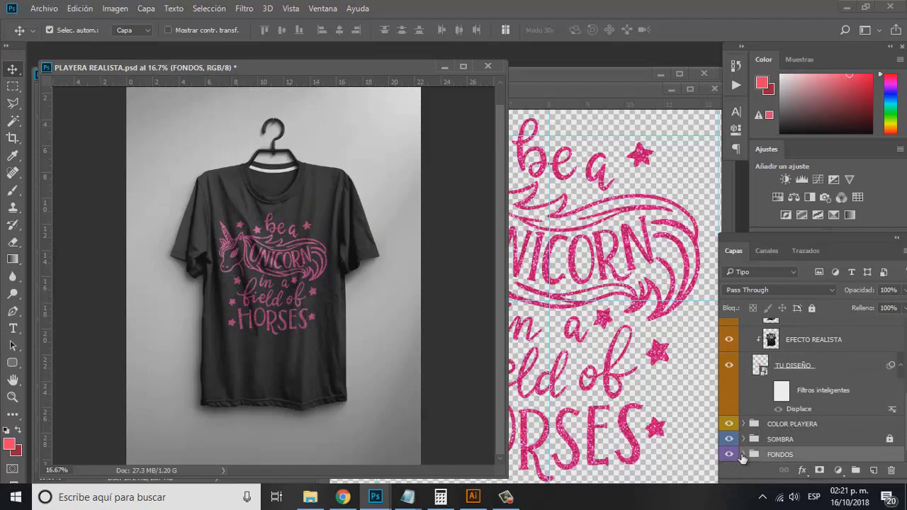
{"action": "left_click", "coordinate": [743, 454]}
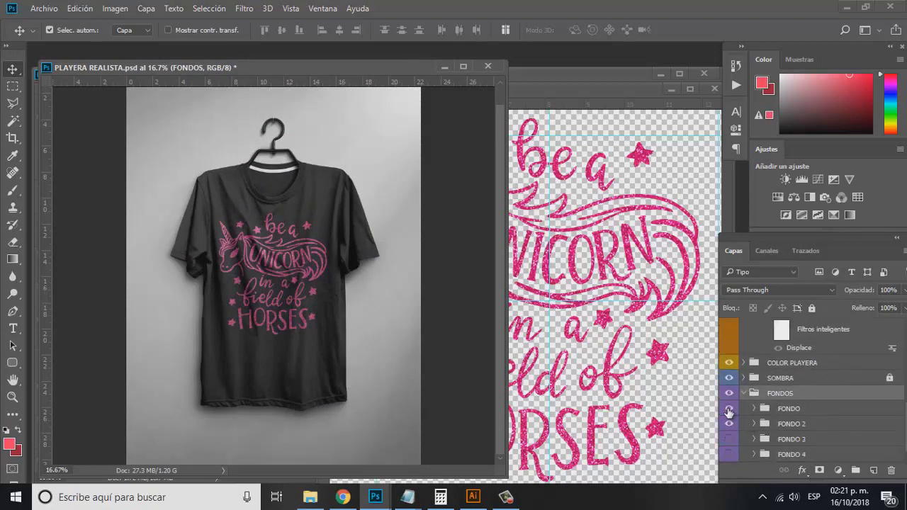
{"action": "left_click", "coordinate": [729, 410]}
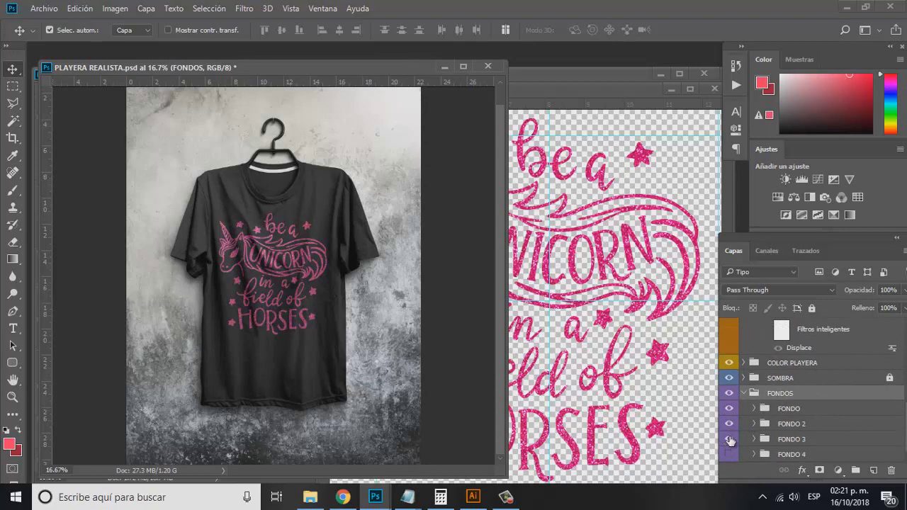
{"action": "left_click", "coordinate": [729, 410]}
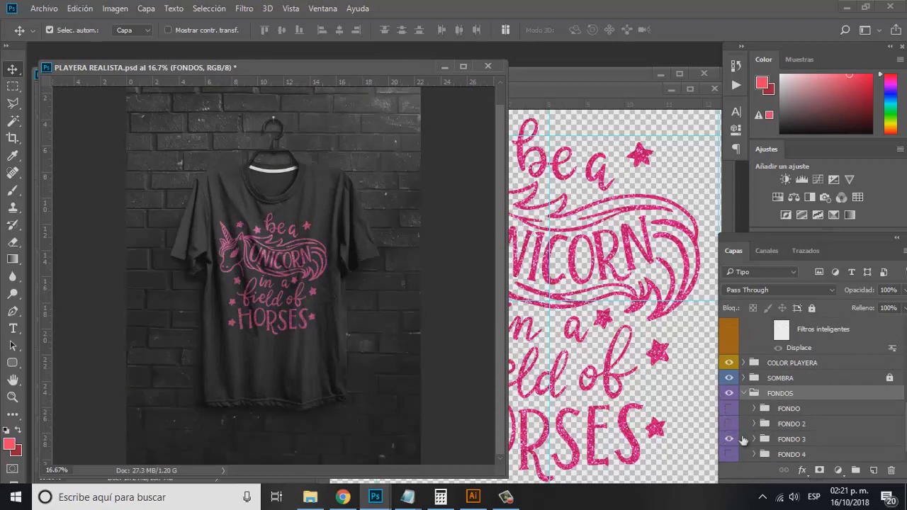
{"action": "left_click", "coordinate": [729, 409]}
Copy the teal-and-gold 'Not all glitter is created equal' photo from Chrome's image results.
{"action": "left_click", "coordinate": [691, 279]}
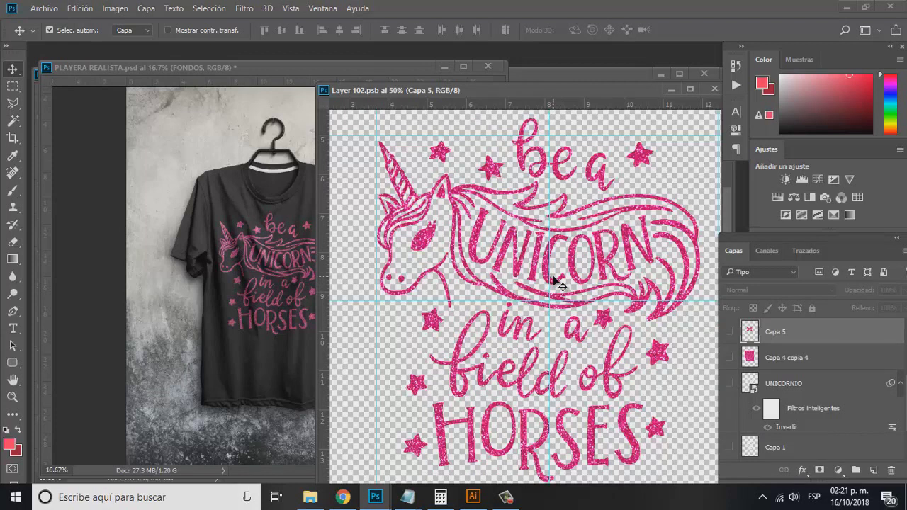
{"action": "left_click", "coordinate": [283, 328]}
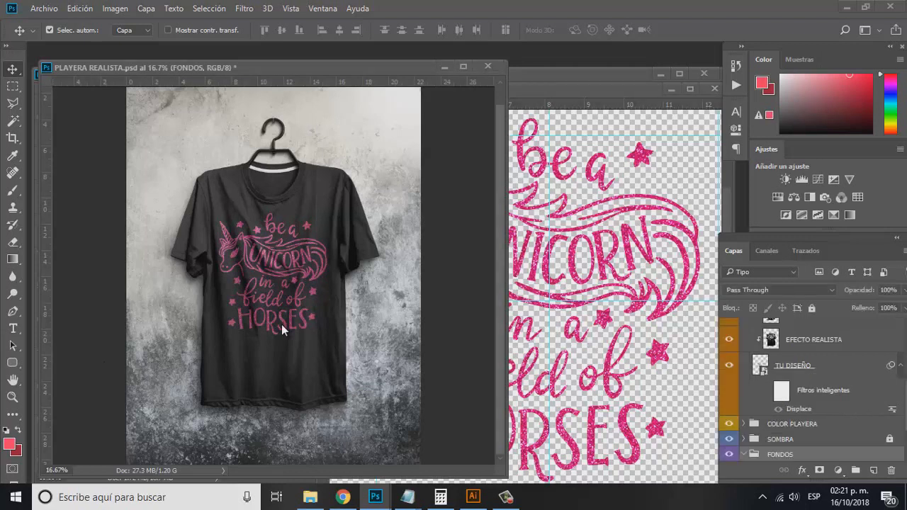
{"action": "left_click", "coordinate": [530, 276]}
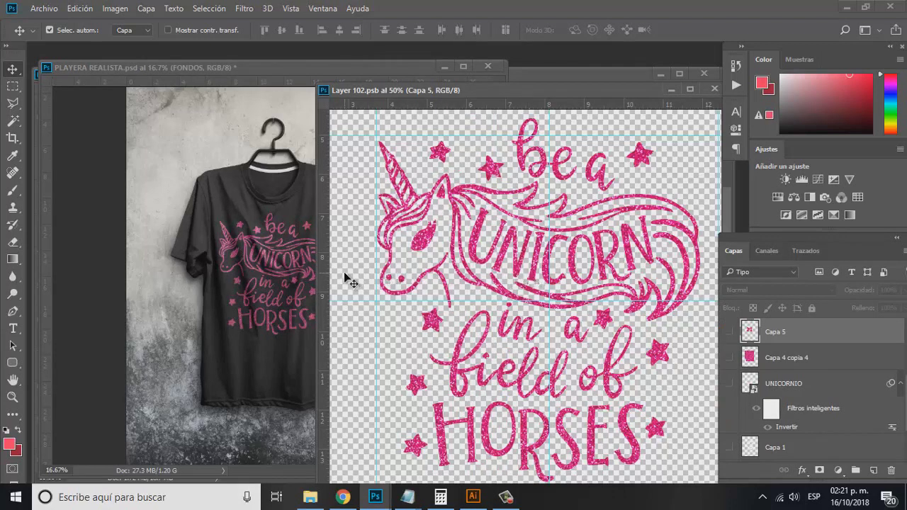
{"action": "left_click", "coordinate": [342, 496]}
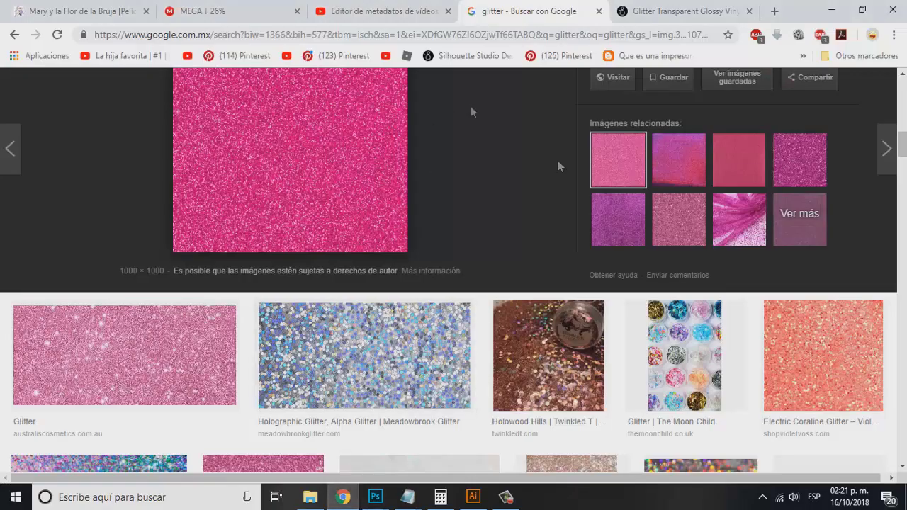
{"action": "scroll", "coordinate": [558, 166], "scroll_direction": "up", "scroll_amount": 3}
{"action": "left_click", "coordinate": [656, 163]}
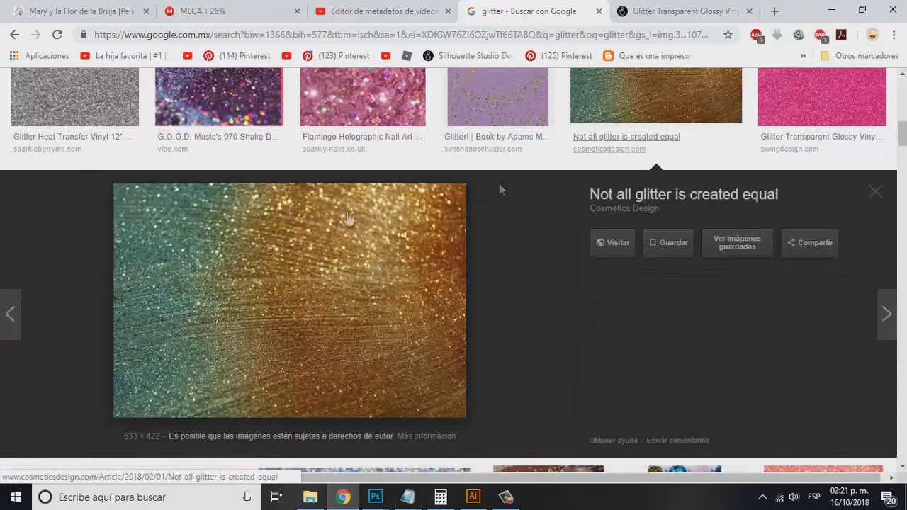
{"action": "right_click", "coordinate": [264, 297]}
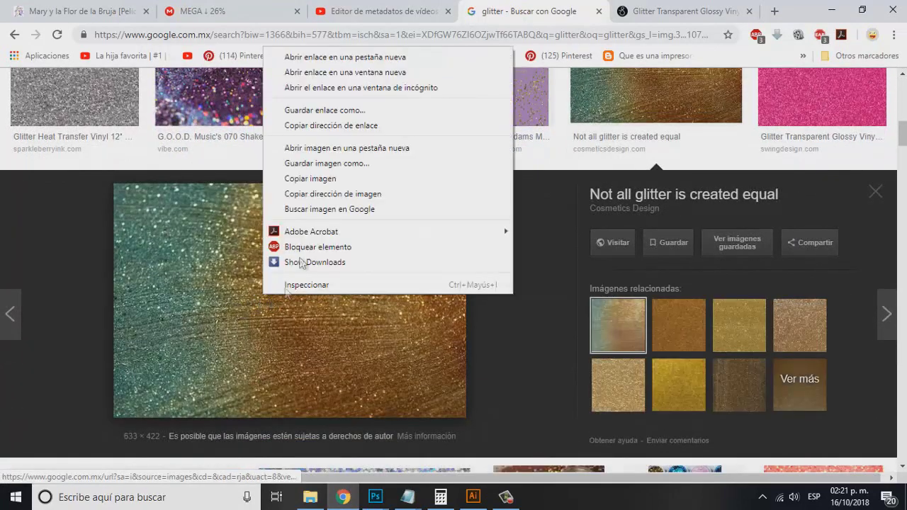
{"action": "left_click", "coordinate": [324, 194]}
{"action": "key", "text": "alt+Tab"}
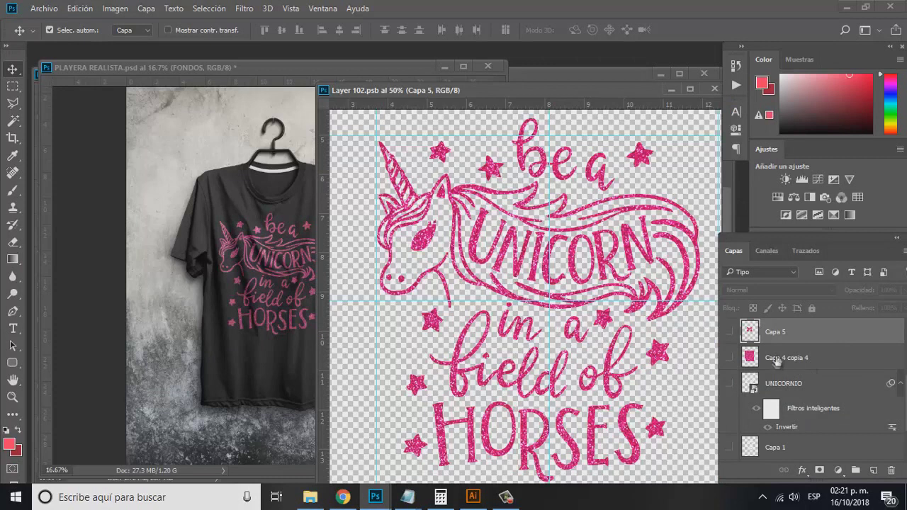
Paste the teal-and-gold glitter at the top of the layer stack and tile it across the canvas.
{"action": "key", "text": "ctrl+v"}
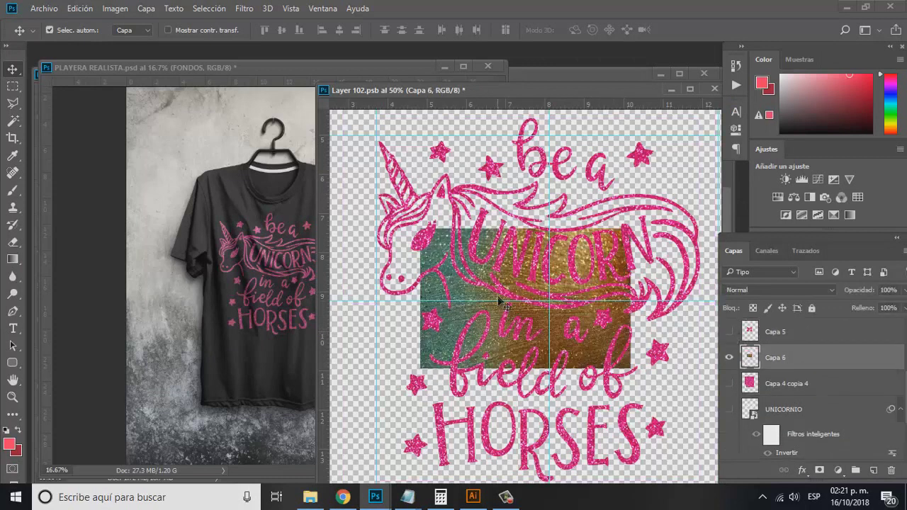
{"action": "left_click_drag", "start_coordinate": [762, 339], "coordinate": [762, 332]}
{"action": "scroll", "coordinate": [786, 372], "scroll_direction": "up", "scroll_amount": 1}
{"action": "left_click_drag", "start_coordinate": [785, 372], "coordinate": [780, 325]}
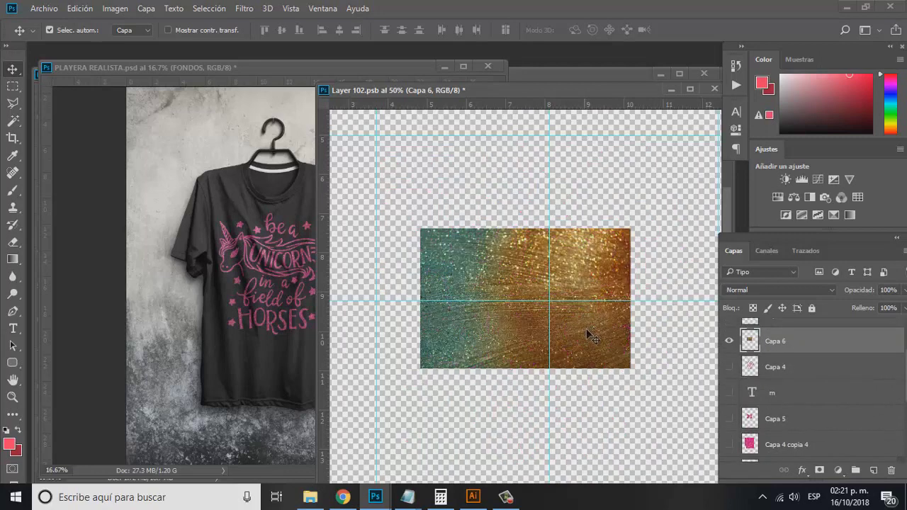
{"action": "mouse_move", "coordinate": [594, 340]}
{"action": "left_mouse_down"}
{"action": "mouse_move", "coordinate": [522, 236]}
{"action": "mouse_move", "coordinate": [644, 249]}
{"action": "left_mouse_up"}
{"action": "key", "text": "ctrl+j"}
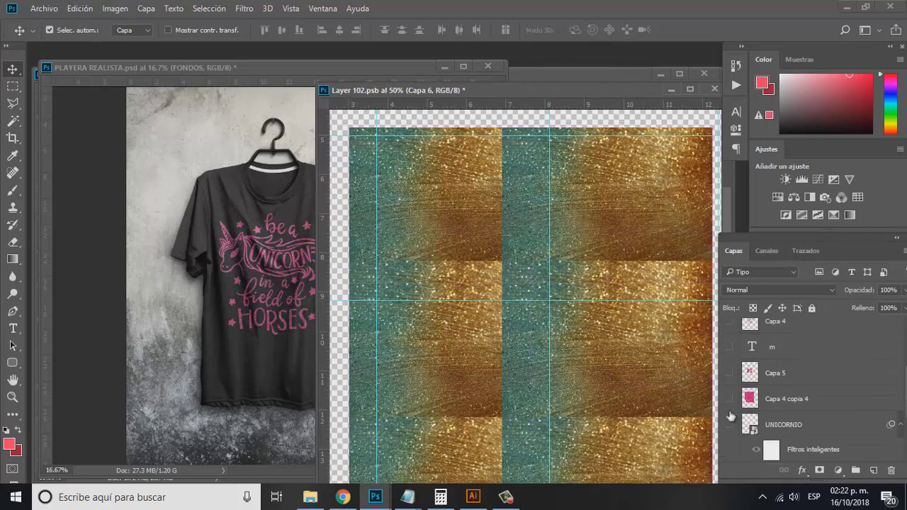
{"action": "key", "text": "ctrl+d"}
{"action": "key", "text": "v"}
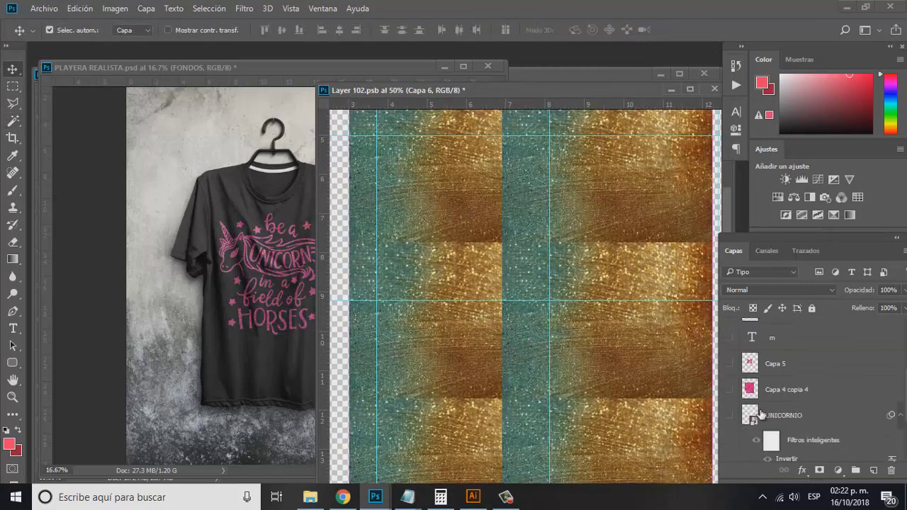
Copy the glitter inside the unicorn selection to a new layer and hide the full texture.
{"action": "right_click", "coordinate": [503, 368]}
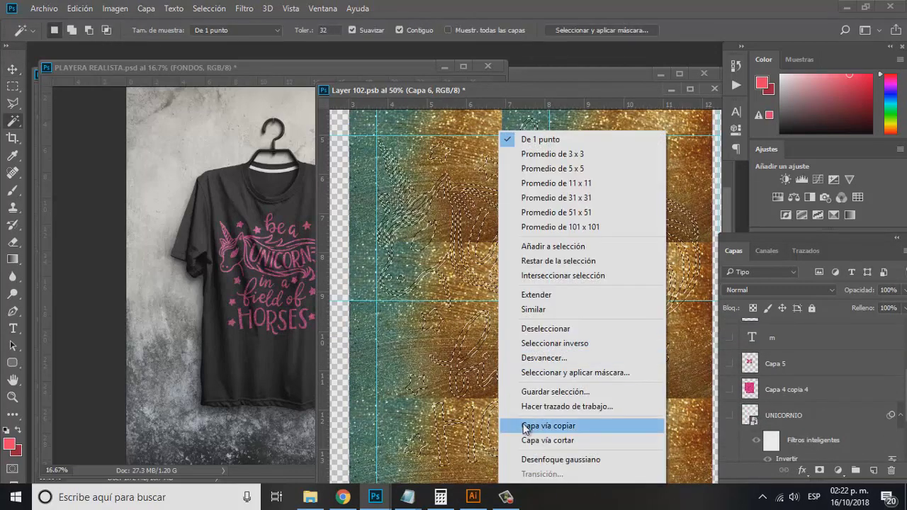
{"action": "left_click", "coordinate": [545, 425]}
{"action": "left_click", "coordinate": [730, 357]}
{"action": "key", "text": "v"}
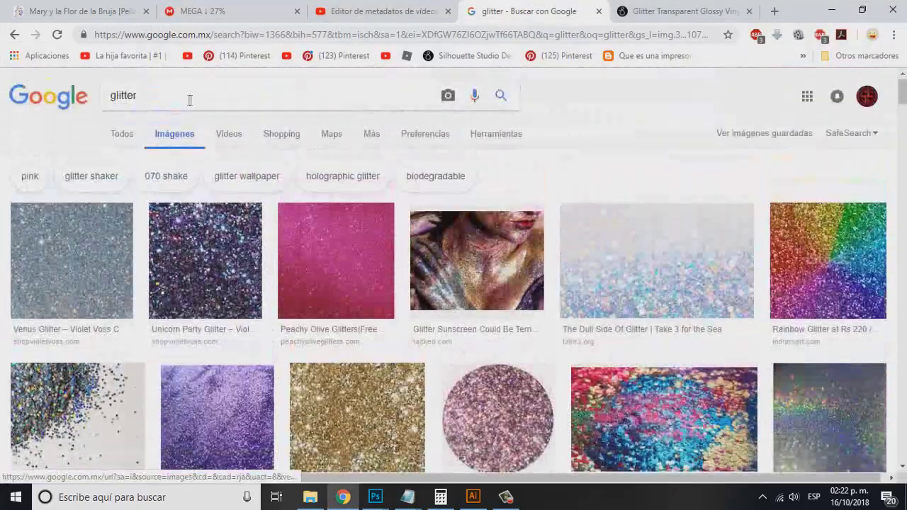
Run a new image search and tile the portrait photo from the canvas top-left.
{"action": "double_click", "coordinate": [189, 100]}
{"action": "type", "text": "t"}
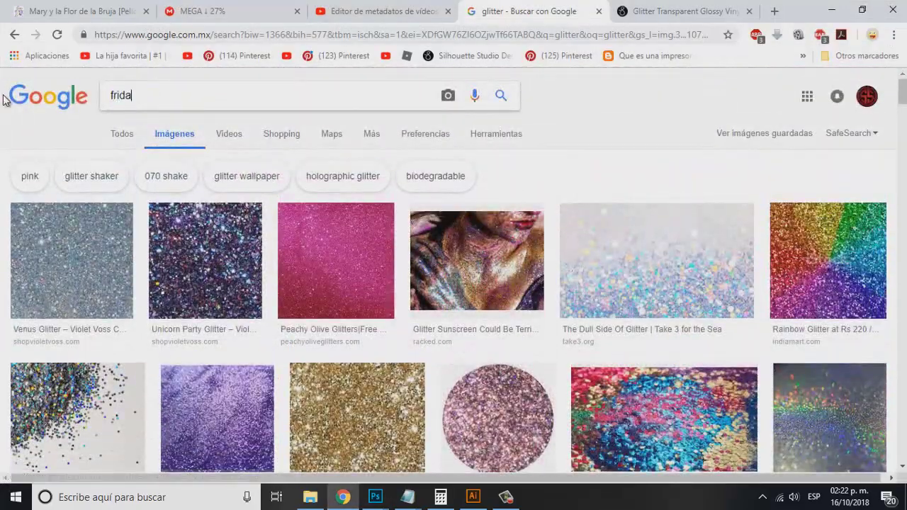
{"action": "key", "text": "Return"}
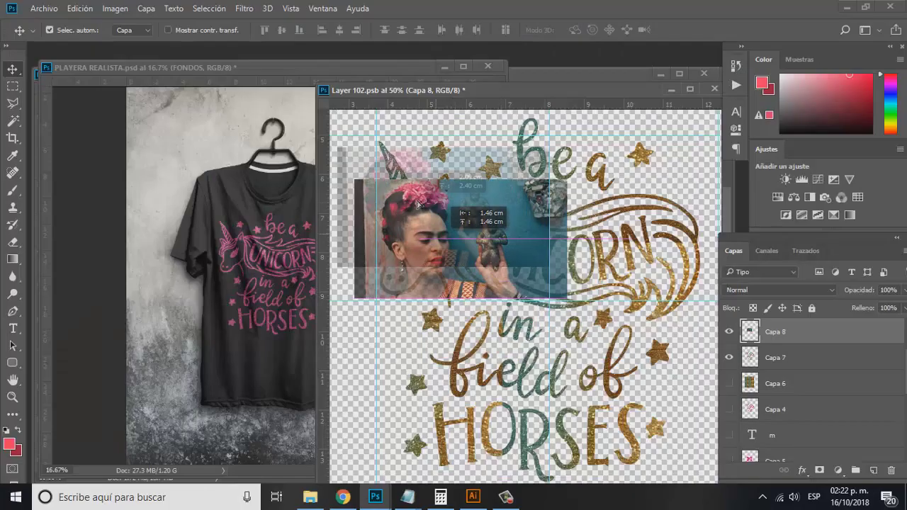
{"action": "left_click_drag", "start_coordinate": [418, 204], "coordinate": [394, 143]}
{"action": "left_click_drag", "start_coordinate": [408, 206], "coordinate": [591, 206]}
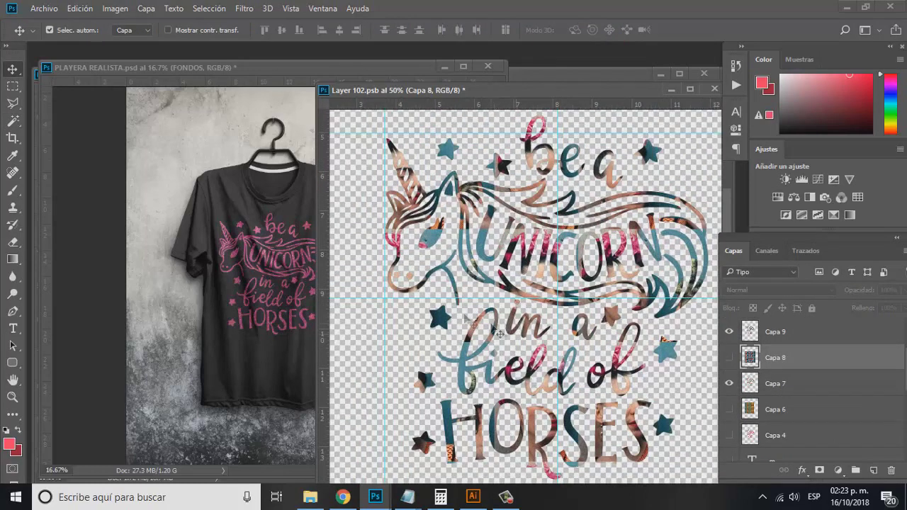
Zoom out to view the portrait-filled unicorn lettering on Capa 9.
{"action": "key", "text": "ctrl+minus"}
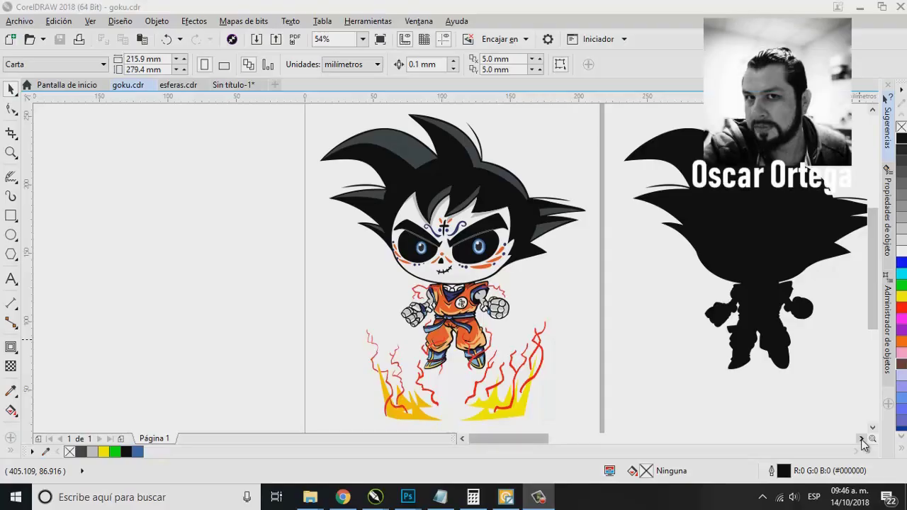
{"action": "left_click", "coordinate": [862, 440]}
{"action": "left_click", "coordinate": [863, 439]}
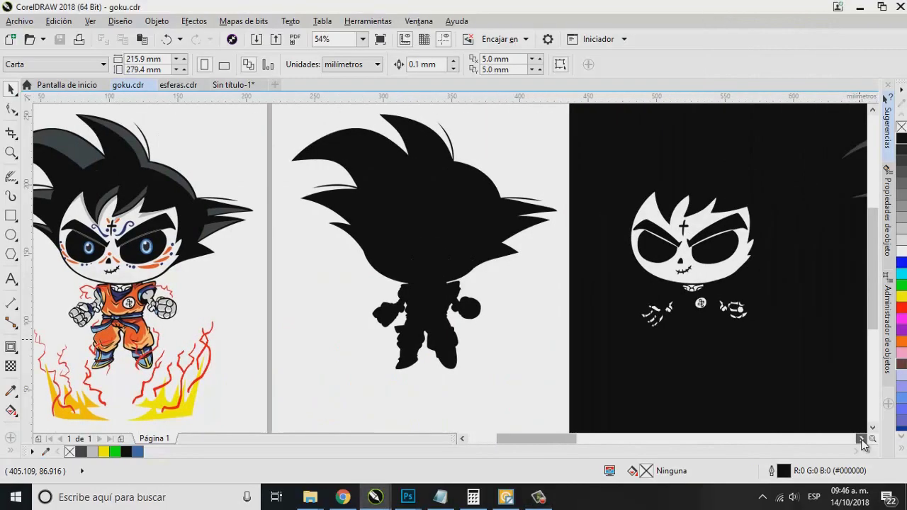
{"action": "left_click", "coordinate": [863, 439]}
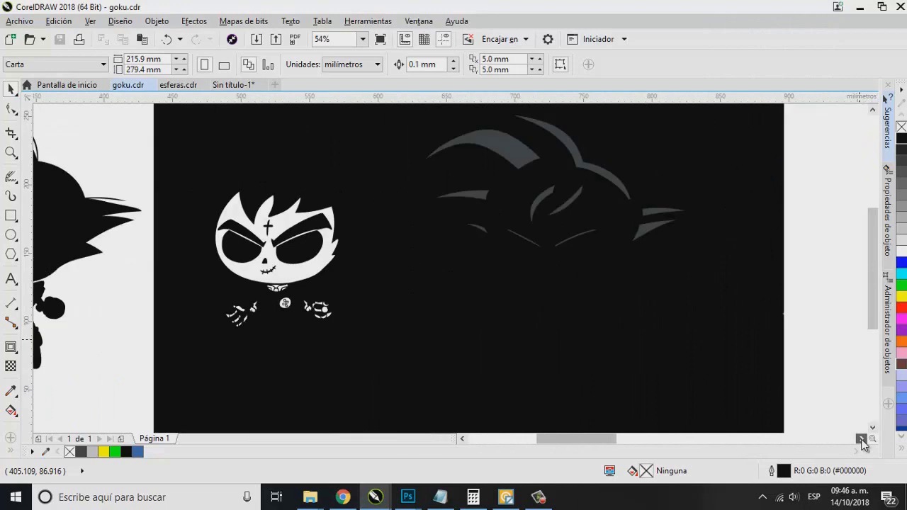
{"action": "left_click", "coordinate": [863, 439]}
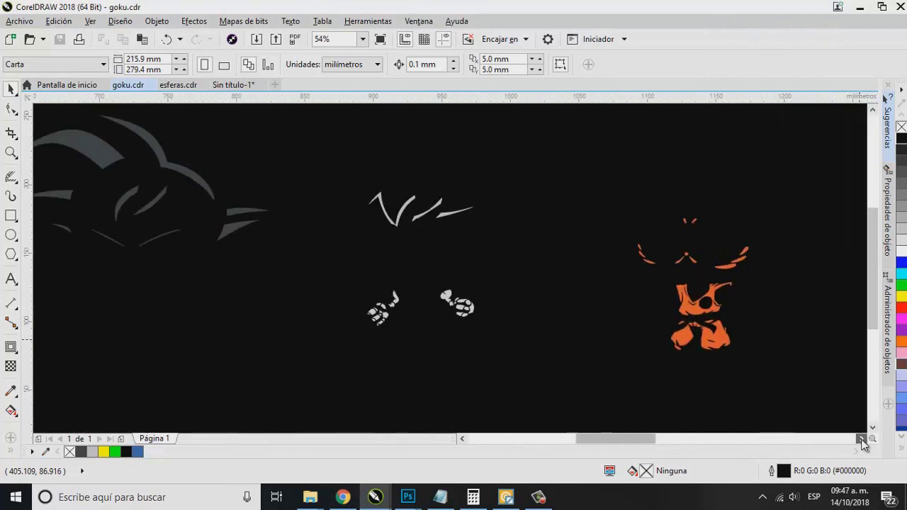
{"action": "left_click", "coordinate": [862, 439]}
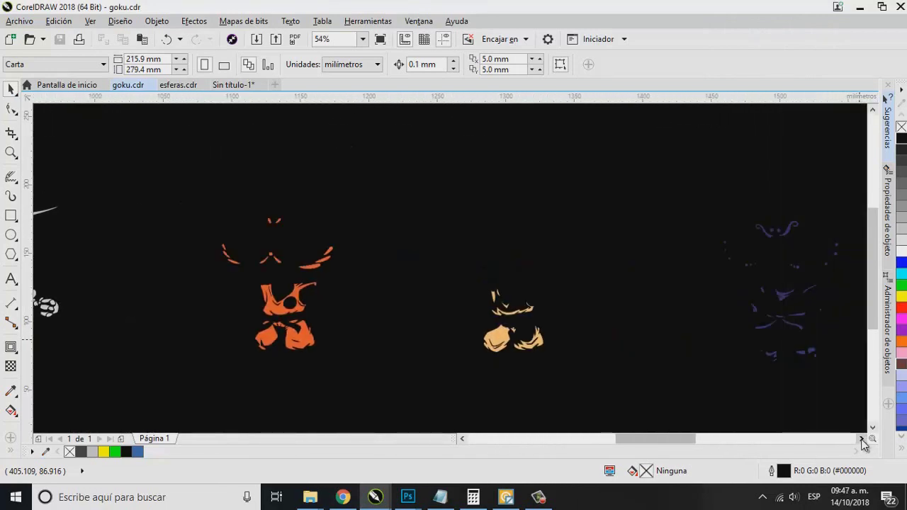
{"action": "left_click", "coordinate": [862, 439]}
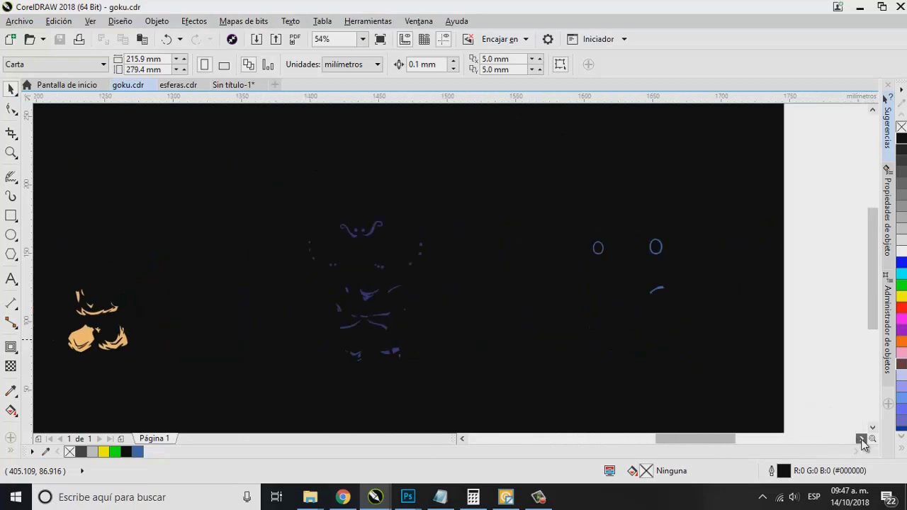
{"action": "left_click", "coordinate": [862, 439]}
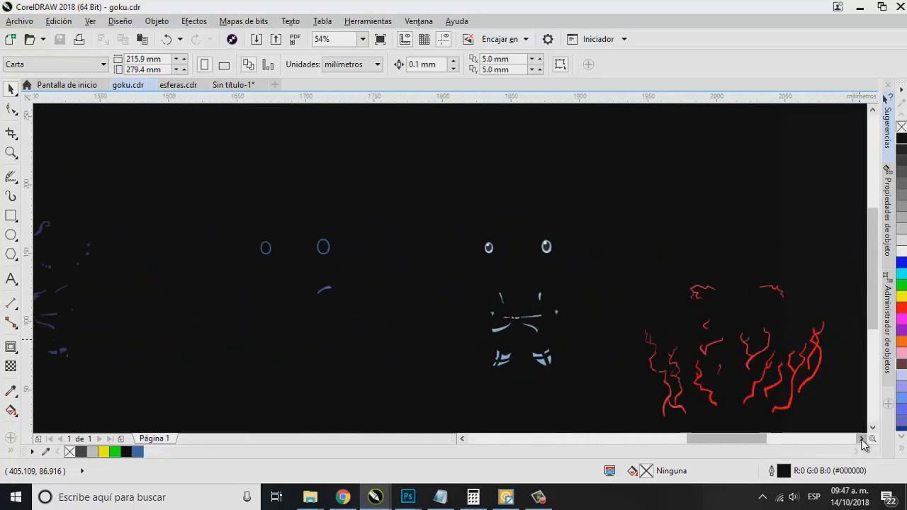
{"action": "left_click", "coordinate": [862, 440]}
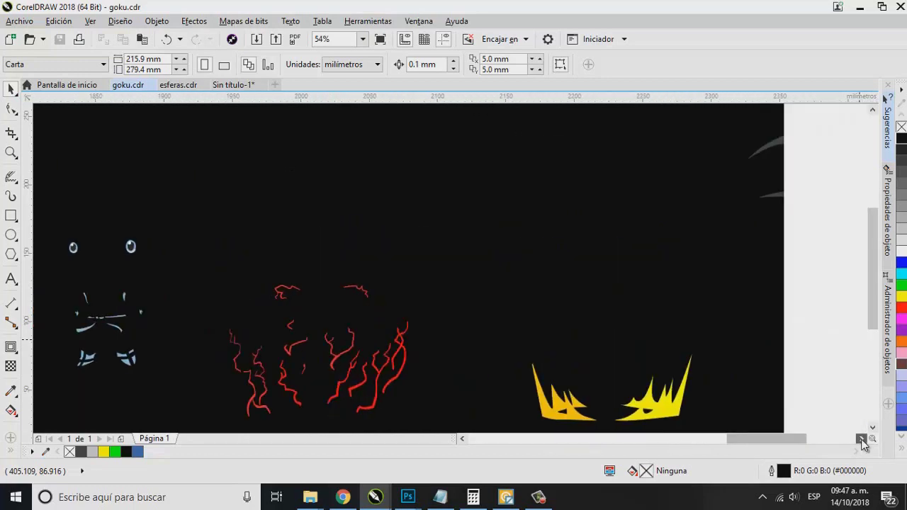
{"action": "left_click", "coordinate": [862, 440]}
{"action": "left_click", "coordinate": [863, 439]}
{"action": "left_click", "coordinate": [863, 440]}
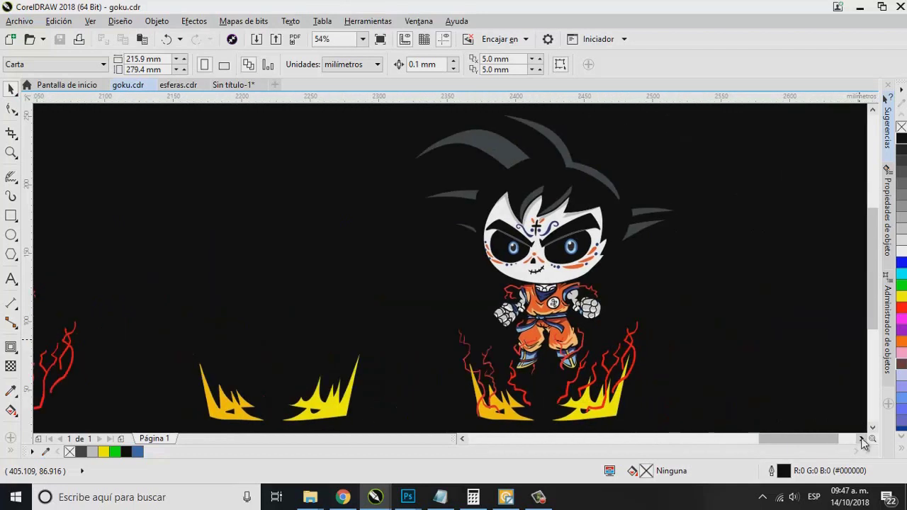
{"action": "left_click", "coordinate": [537, 188]}
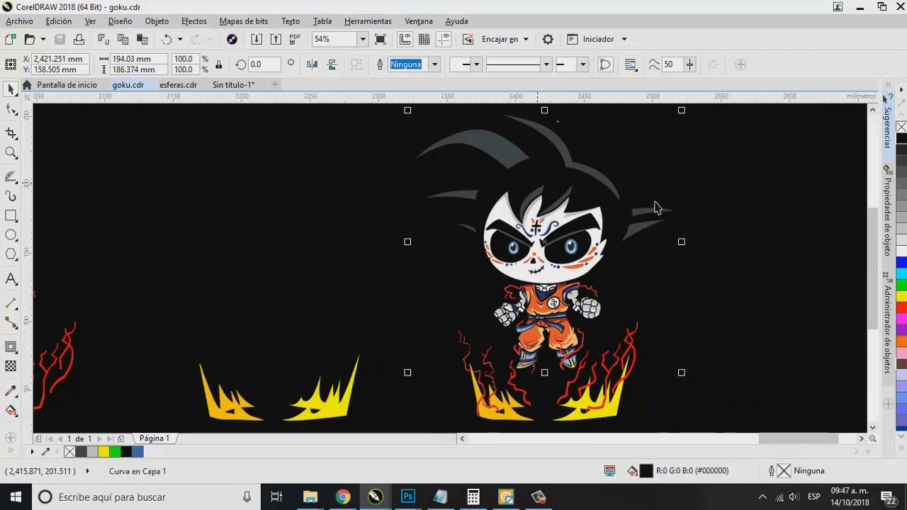
{"action": "left_click", "coordinate": [828, 255]}
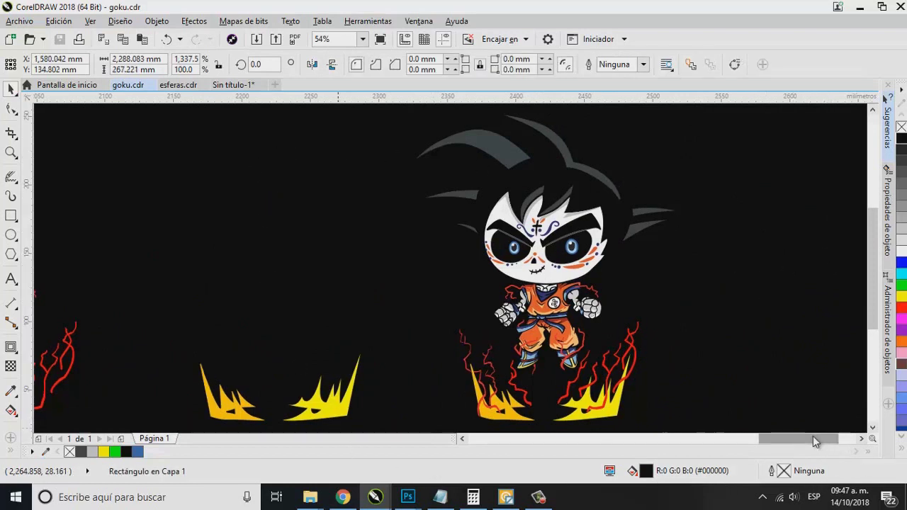
{"action": "left_click_drag", "start_coordinate": [814, 439], "coordinate": [821, 440]}
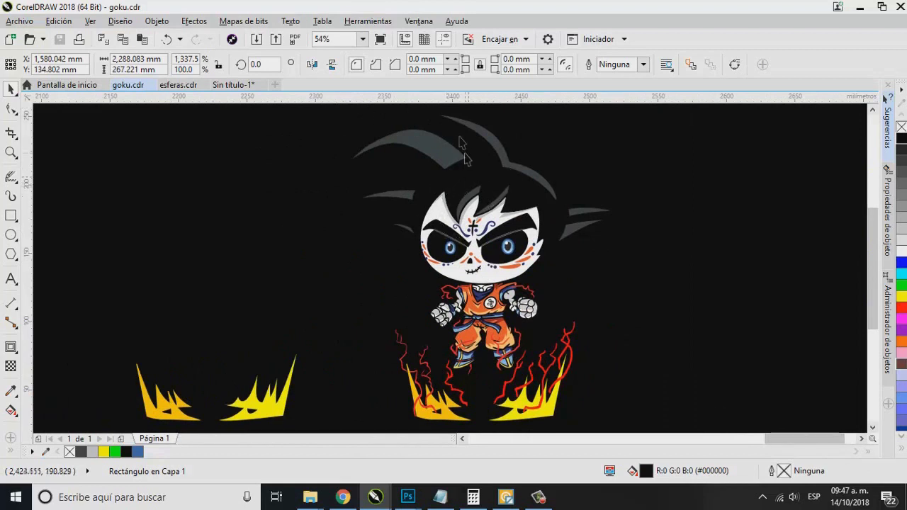
{"action": "mouse_move", "coordinate": [812, 438]}
{"action": "left_mouse_down"}
{"action": "mouse_move", "coordinate": [787, 445]}
{"action": "mouse_move", "coordinate": [681, 421]}
{"action": "left_mouse_up"}
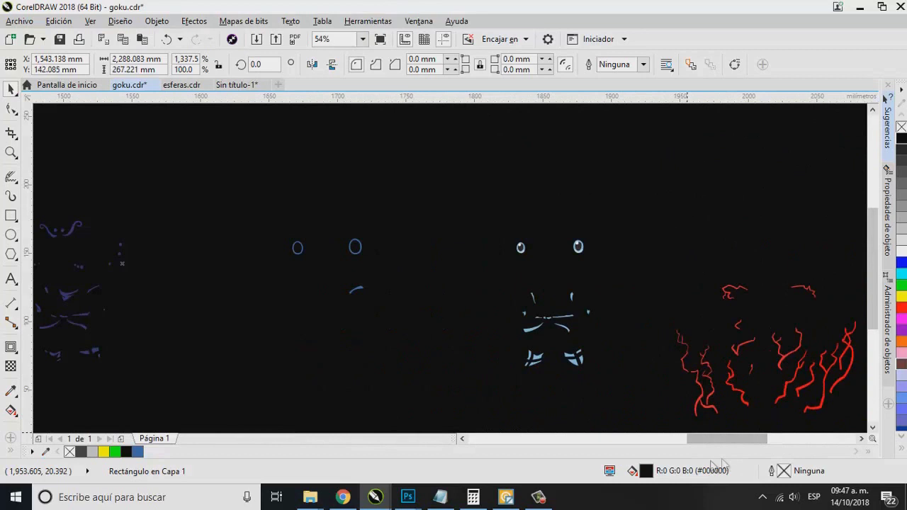